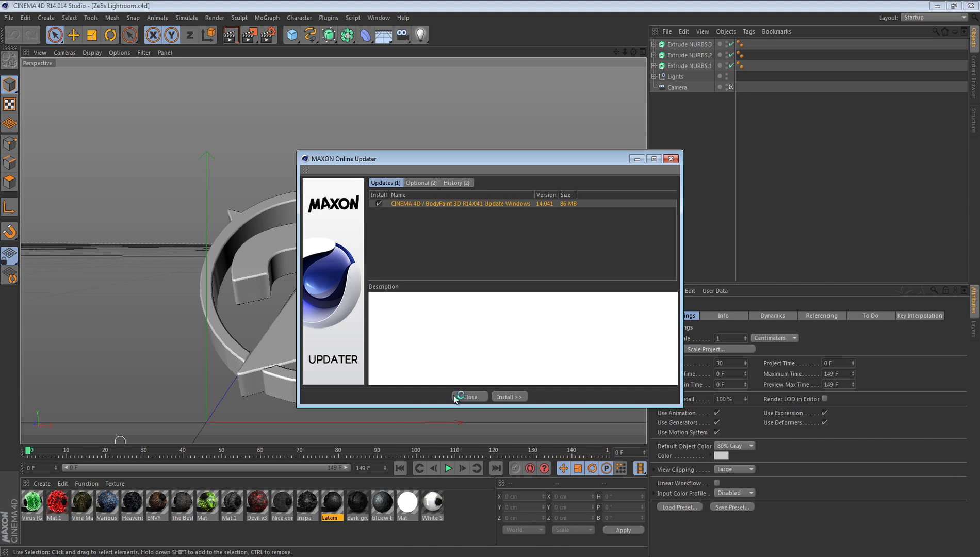
# Step: Dismiss the online updater and apply the Nice concrete material to all three Extrude NURBS objects
pyautogui.click(466, 396)
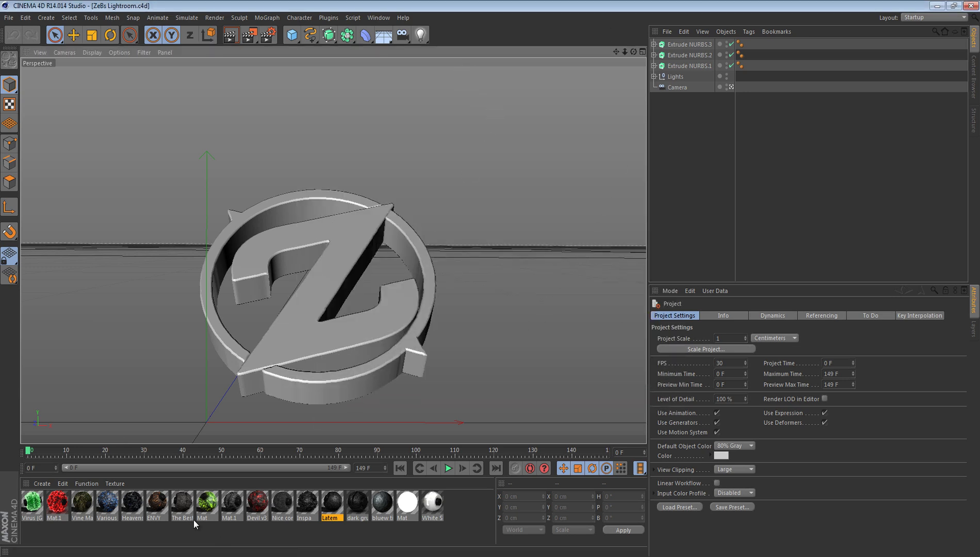
pyautogui.click(170, 531)
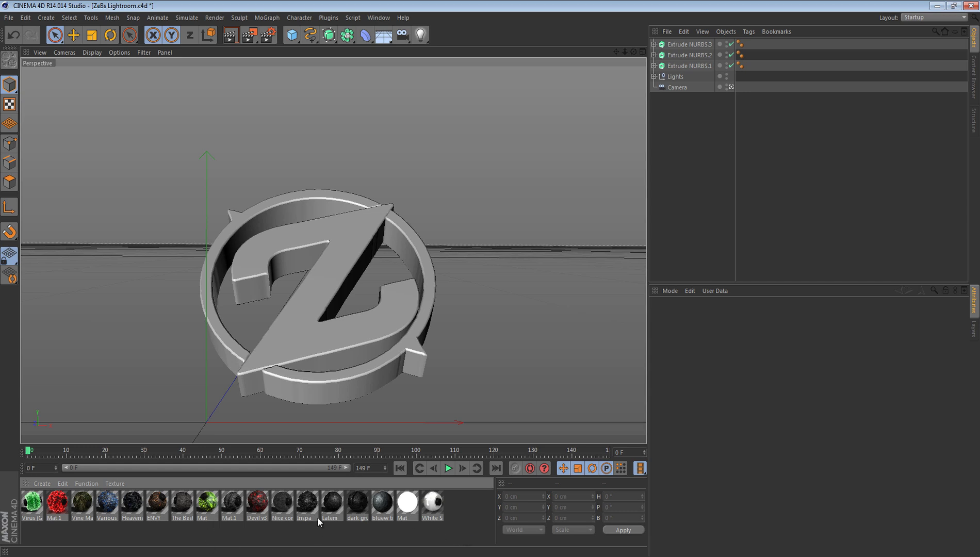
pyautogui.moveTo(287, 512); pyautogui.dragTo(685, 44)
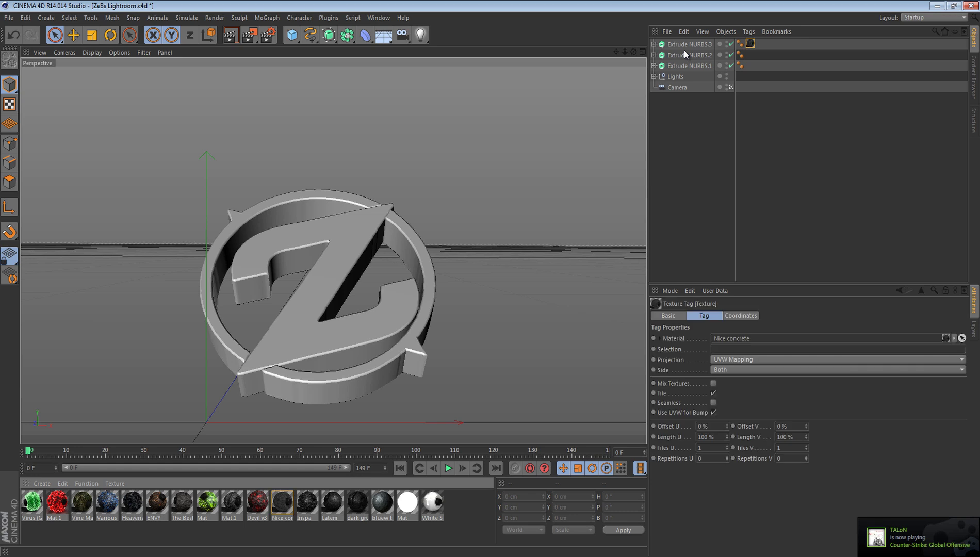
pyautogui.click(752, 51)
pyautogui.keyDown('ctrl'); pyautogui.moveTo(749, 52); pyautogui.dragTo(748, 66); pyautogui.keyUp('ctrl')
# Step: Set the three Extrude NURBS texture tags to Cubic projection and enable Seamless
pyautogui.click(751, 44)
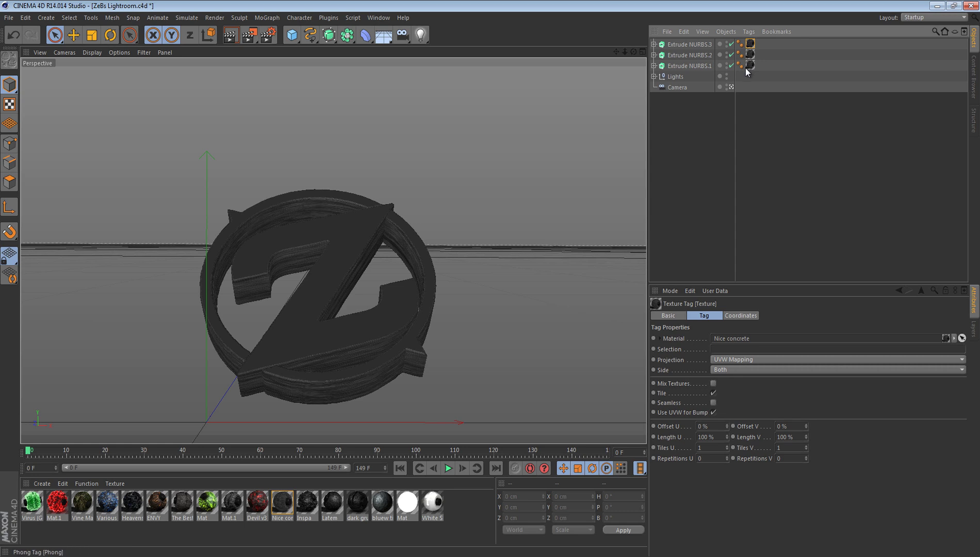
pyautogui.keyDown('shift'); pyautogui.click(750, 66); pyautogui.keyUp('shift')
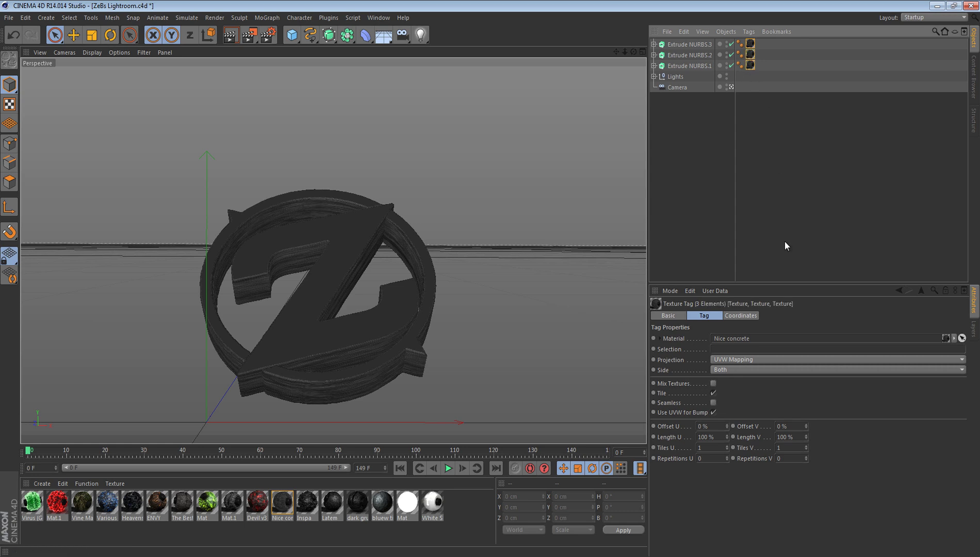
pyautogui.click(743, 359)
pyautogui.click(735, 402)
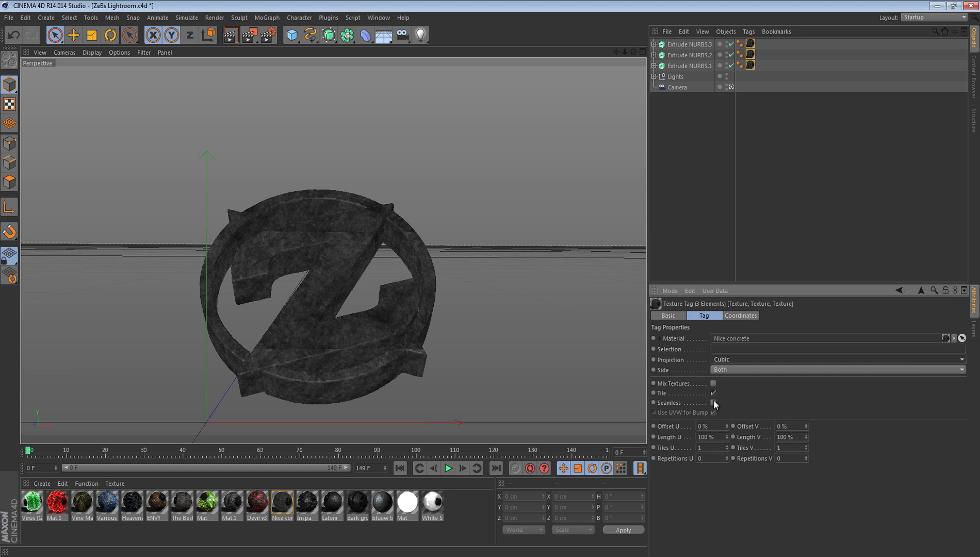
pyautogui.click(714, 403)
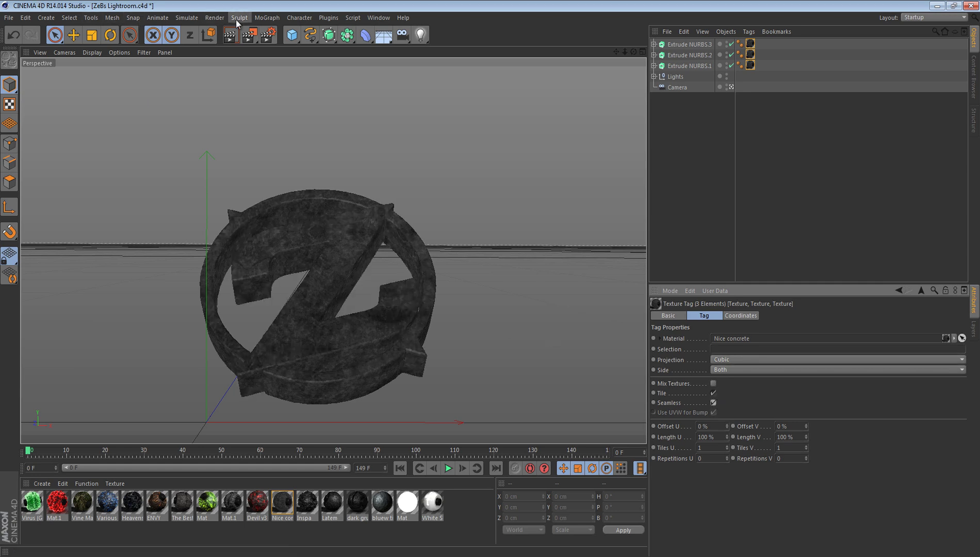
# Step: Render a preview of the textured logo in the perspective view
pyautogui.click(232, 35)
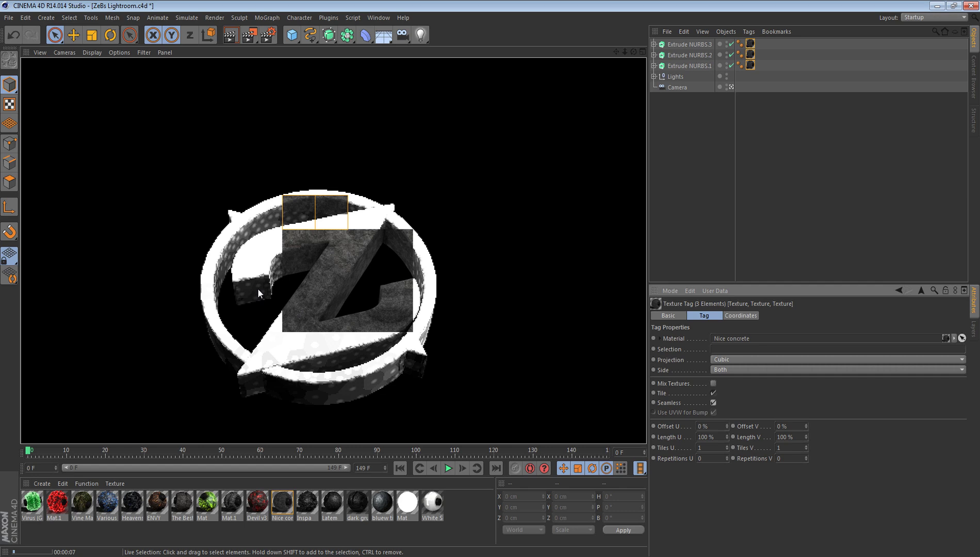
pyautogui.click(470, 324)
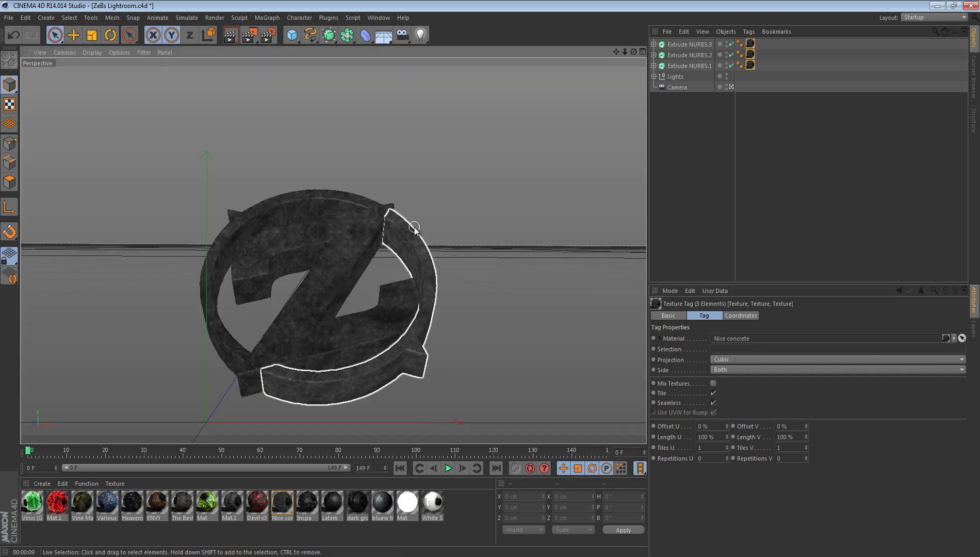
pyautogui.click(742, 182)
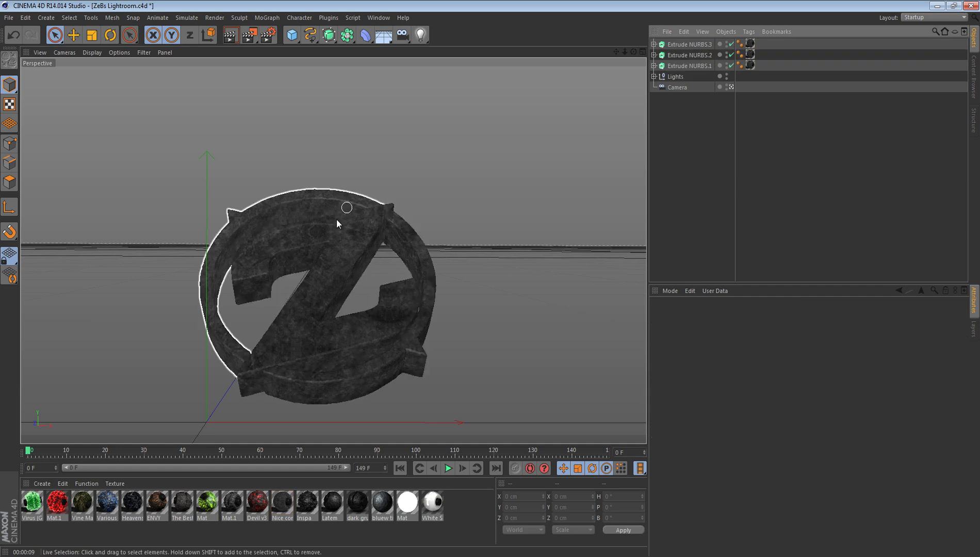
# Step: Add three Atom Array objects to the scene
pyautogui.click(348, 36)
pyautogui.click(473, 56)
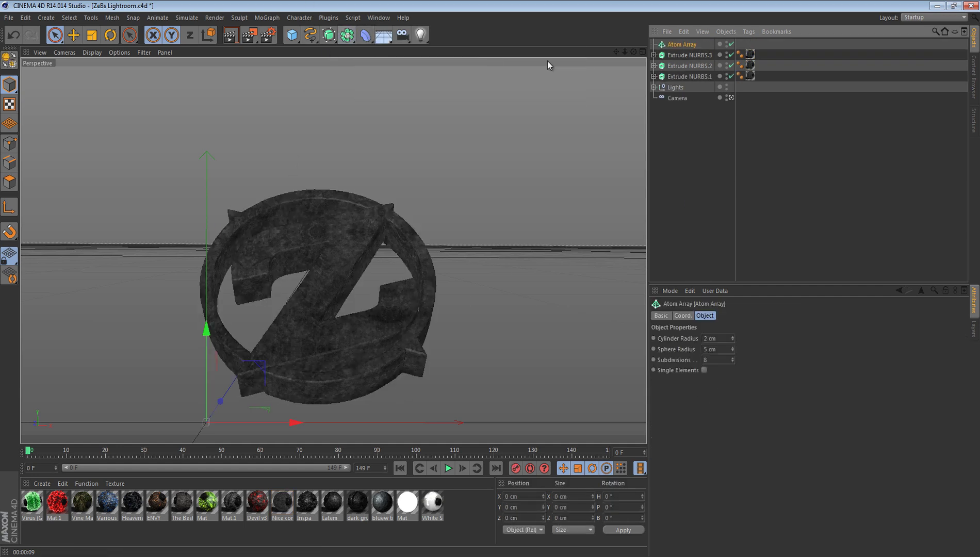
pyautogui.click(328, 34)
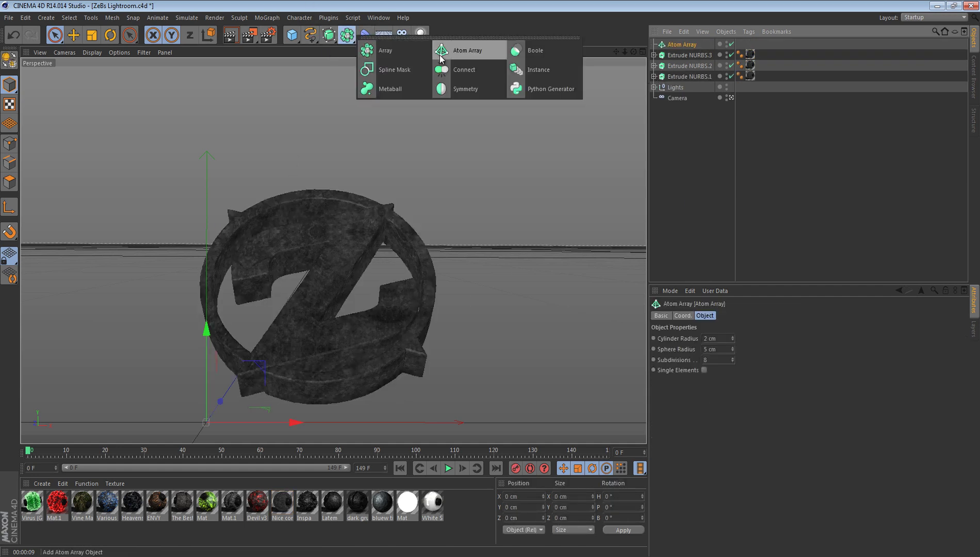
pyautogui.click(466, 48)
pyautogui.click(332, 35)
pyautogui.click(467, 48)
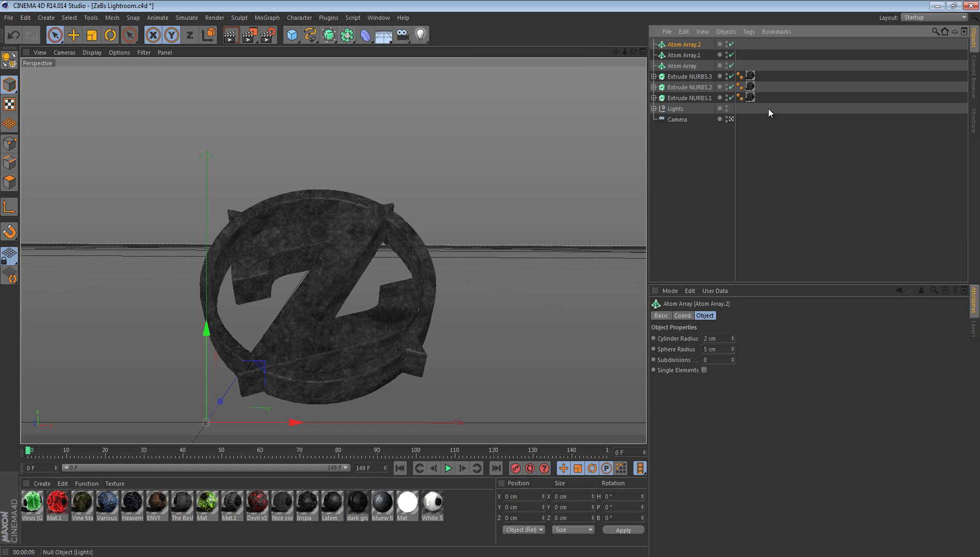
# Step: Duplicate the three Extrude NURBS objects and nest one copy inside each Atom Array, leaving the arrays collapsed
pyautogui.click(673, 97)
pyautogui.keyDown('shift'); pyautogui.click(678, 76); pyautogui.keyUp('shift')
pyautogui.hotkey('ctrl', 'c')
pyautogui.hotkey('ctrl', 'v')
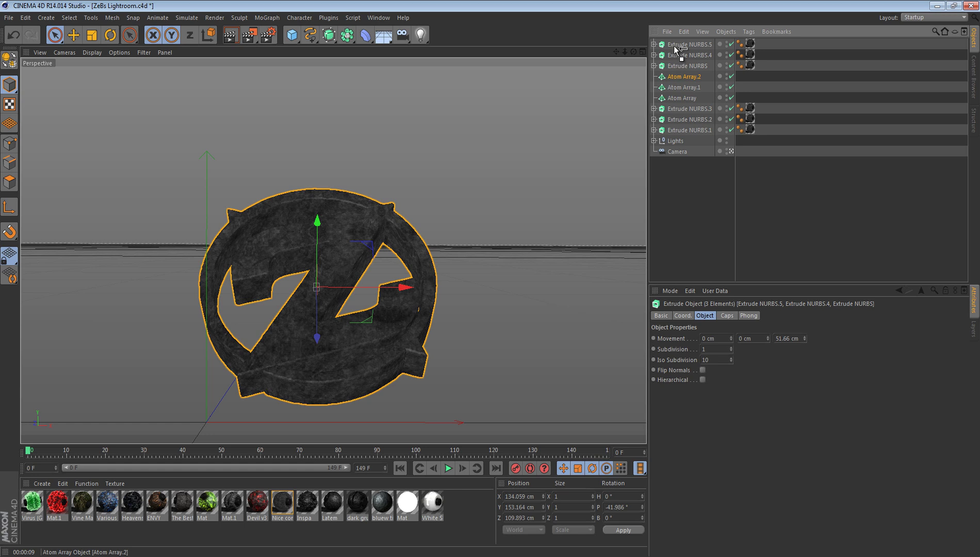
pyautogui.moveTo(688, 44); pyautogui.dragTo(679, 98)
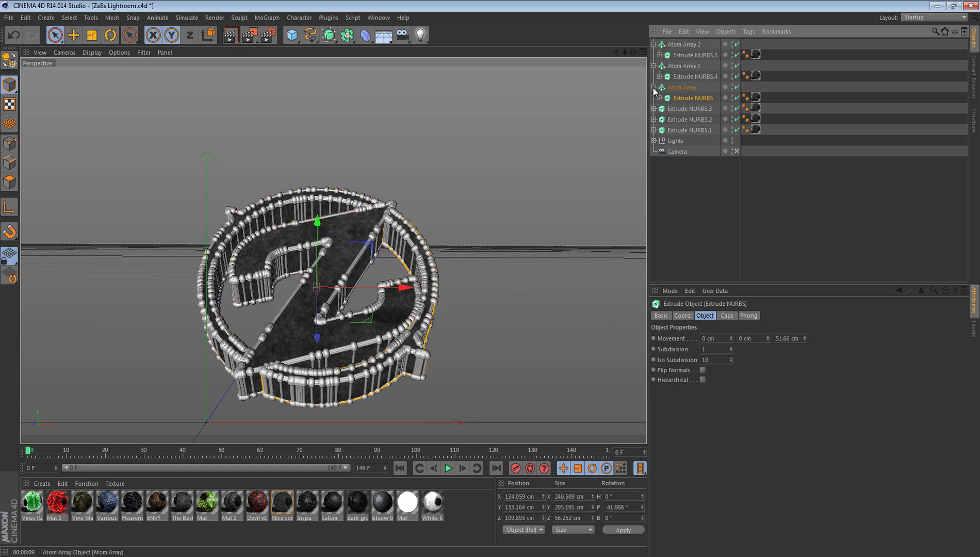
pyautogui.click(654, 87)
pyautogui.click(653, 65)
pyautogui.click(653, 44)
# Step: Set the cylinder radius and sphere radius of all three Atom Arrays to 1 cm
pyautogui.click(674, 66)
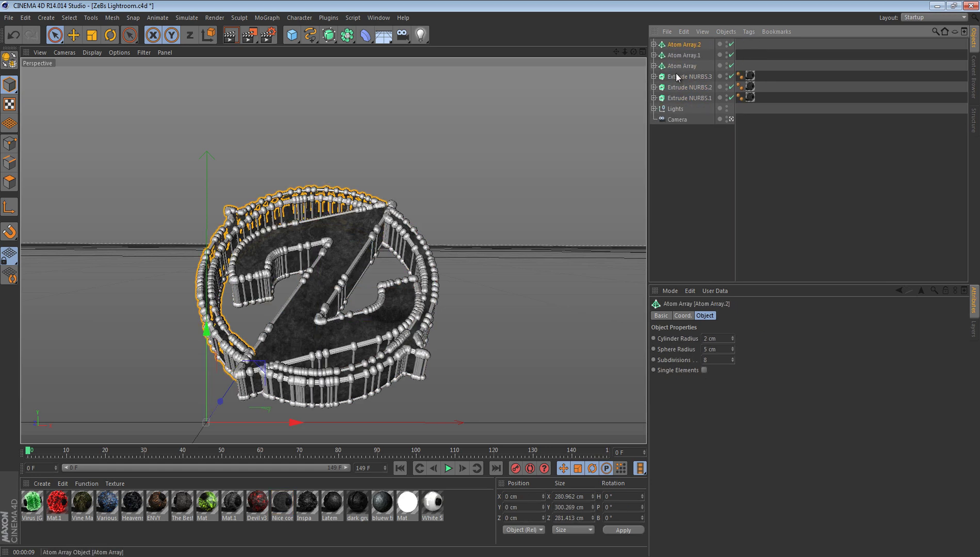
pyautogui.keyDown('shift'); pyautogui.click(675, 46); pyautogui.keyUp('shift')
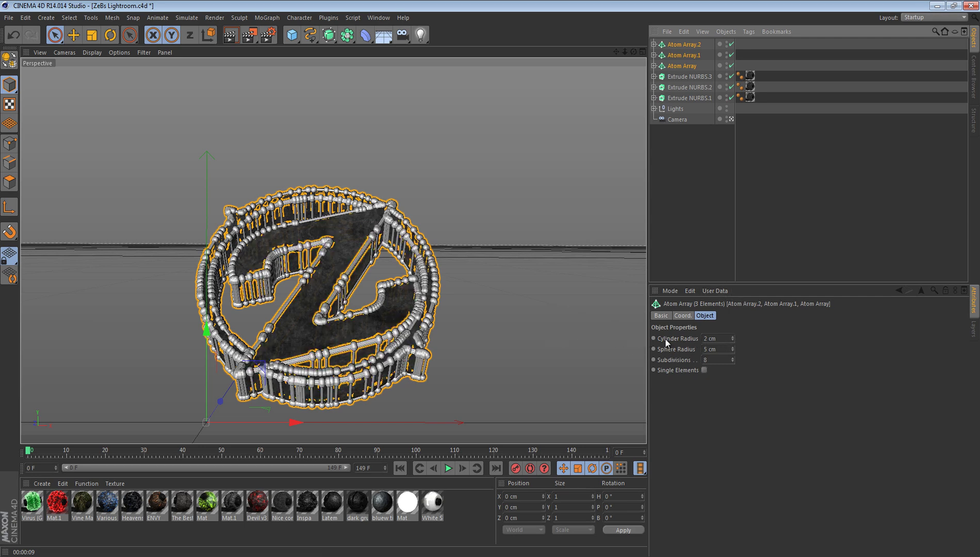
pyautogui.doubleClick(726, 338)
pyautogui.write('1')
pyautogui.press('Tab')
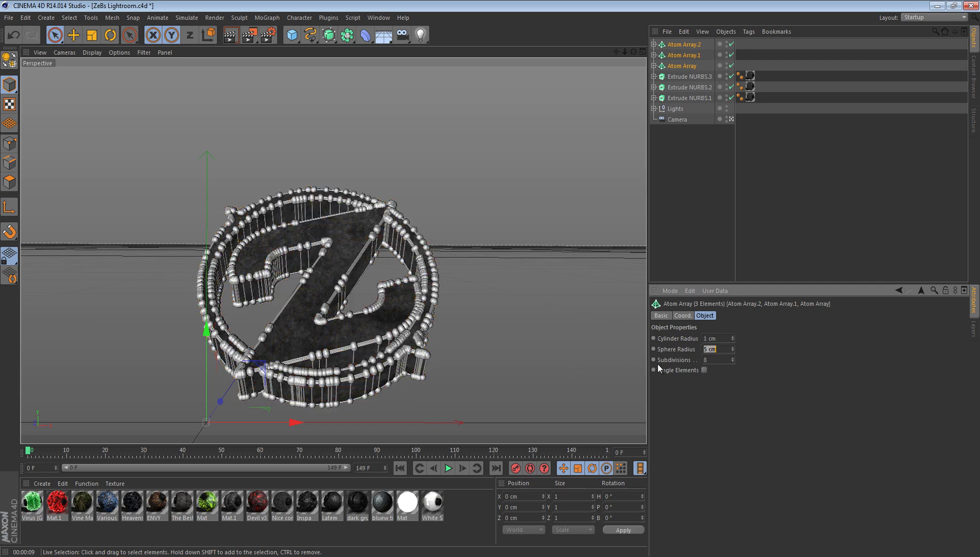
pyautogui.write('1')
pyautogui.click(572, 374)
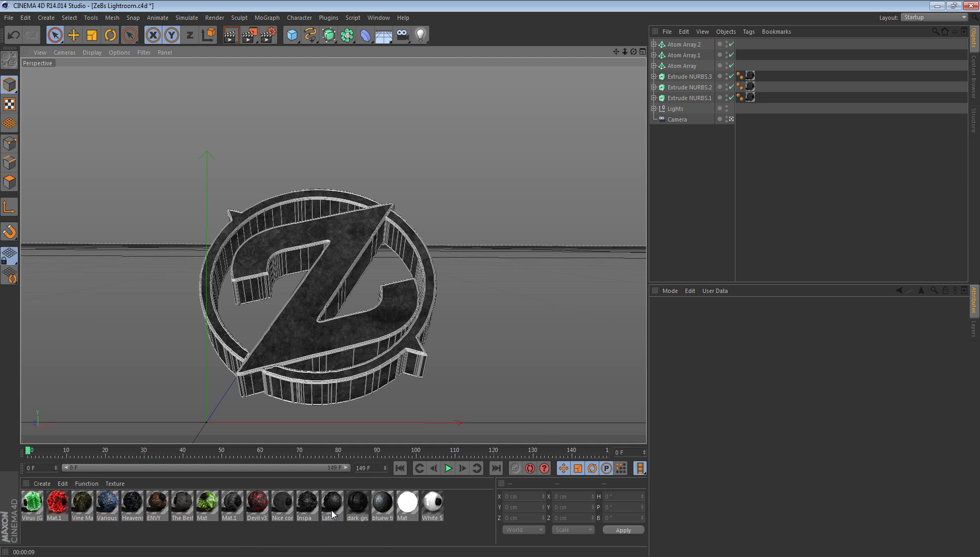
# Step: Apply the Nice concrete material to the three Atom Arrays with Cubic projection and Seamless enabled
pyautogui.moveTo(283, 507); pyautogui.dragTo(740, 55)
pyautogui.keyDown('ctrl'); pyautogui.moveTo(741, 55); pyautogui.dragTo(742, 72); pyautogui.keyUp('ctrl')
pyautogui.keyDown('shift'); pyautogui.click(741, 44); pyautogui.keyUp('shift')
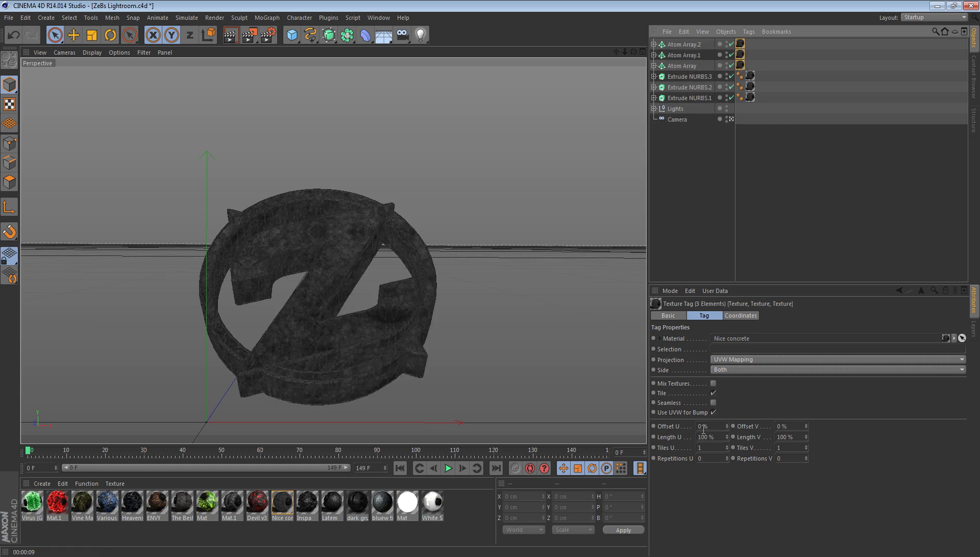
pyautogui.click(720, 361)
pyautogui.click(716, 398)
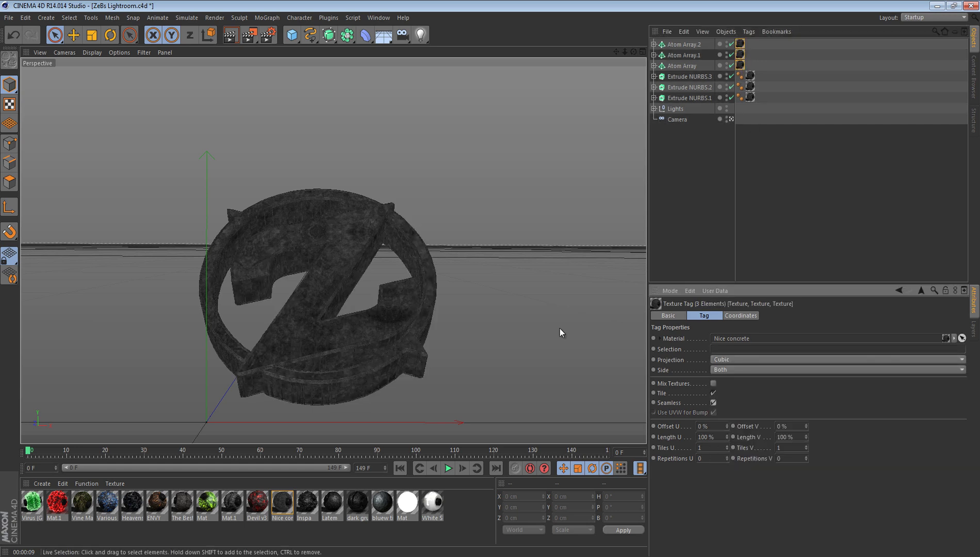
# Step: Duplicate the three original Extrude NURBS objects again
pyautogui.click(675, 77)
pyautogui.keyDown('shift'); pyautogui.click(679, 98); pyautogui.keyUp('shift')
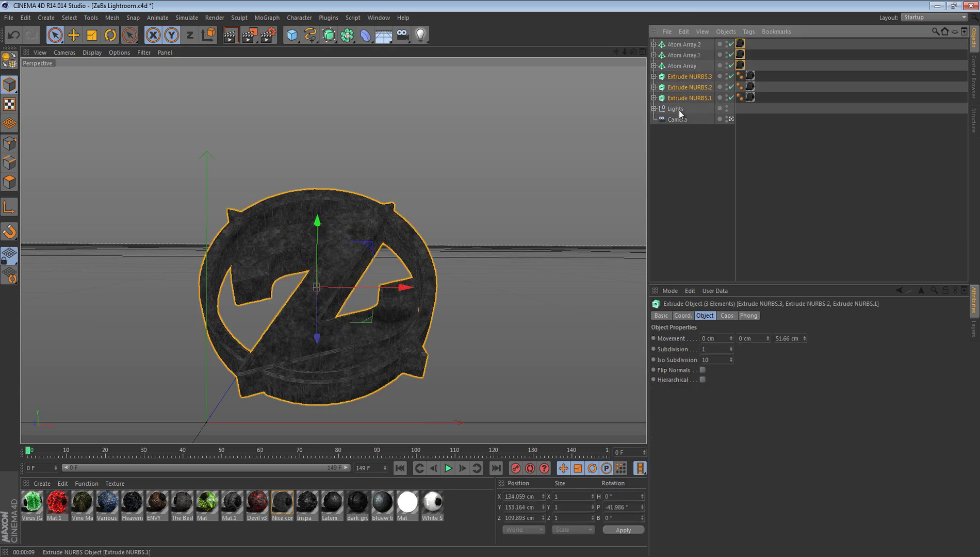
pyautogui.hotkey('ctrl', 'c')
pyautogui.hotkey('ctrl', 'v')
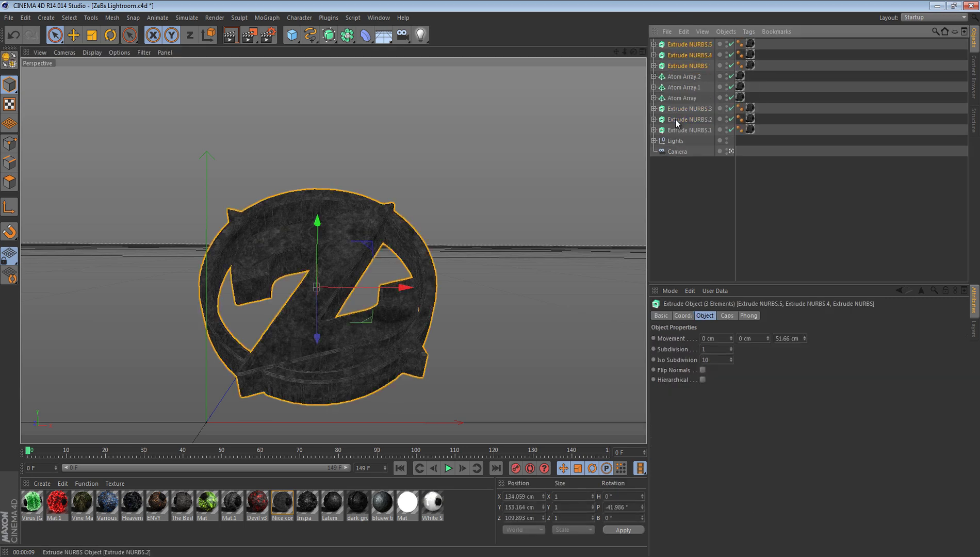
# Step: Fracture the three Extrude NURBS copies with NitroBlast Main at High quality, using 200 for both piece values
pyautogui.click(330, 18)
pyautogui.moveTo(355, 58)
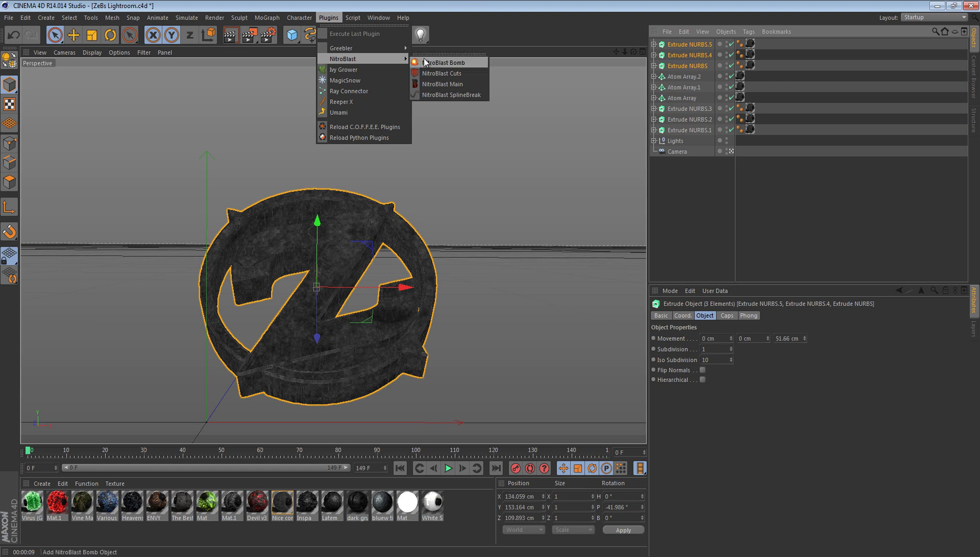
pyautogui.click(434, 84)
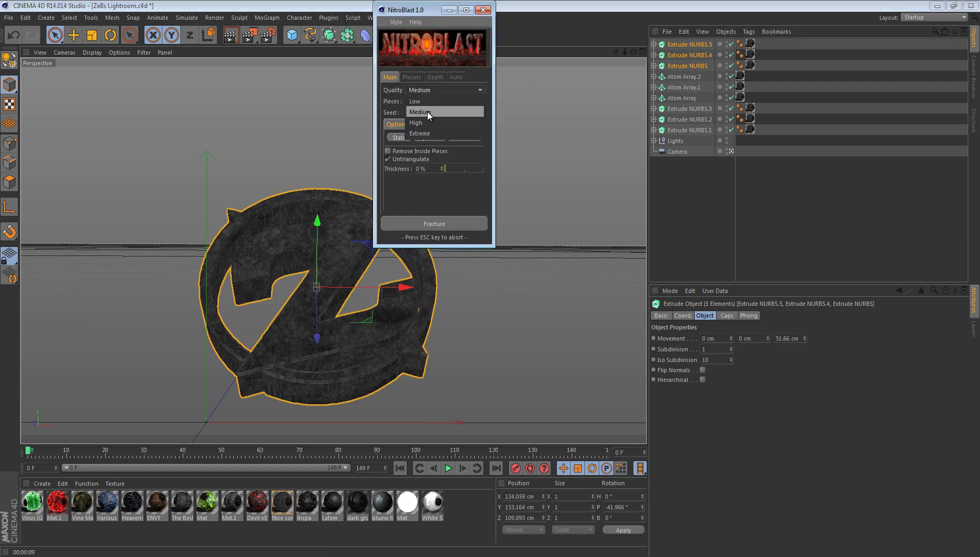
pyautogui.click(417, 104)
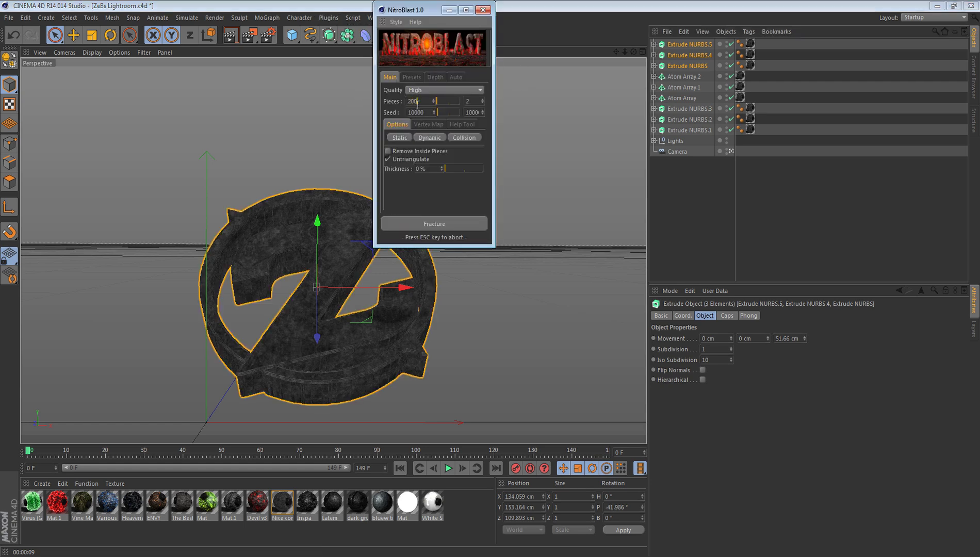
pyautogui.write('00')
pyautogui.click(435, 227)
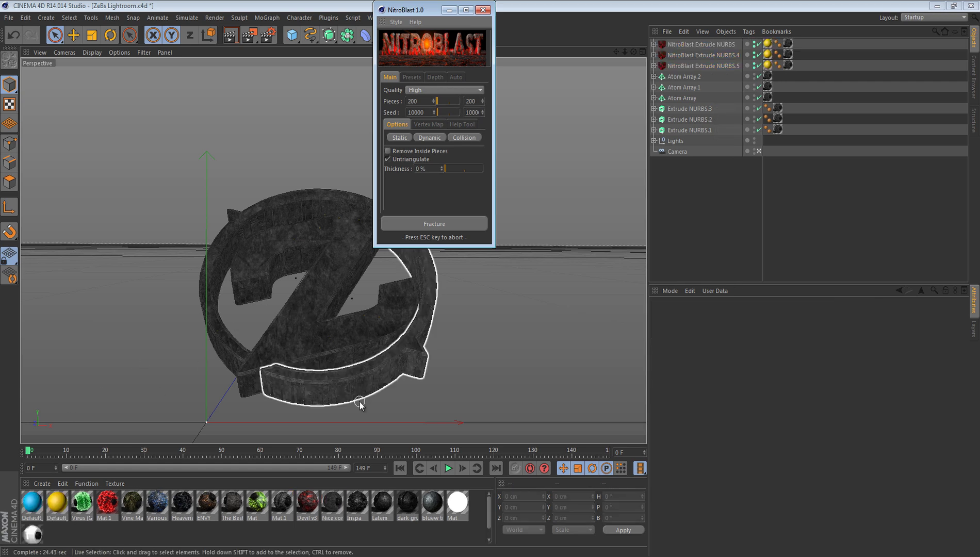
pyautogui.click(483, 10)
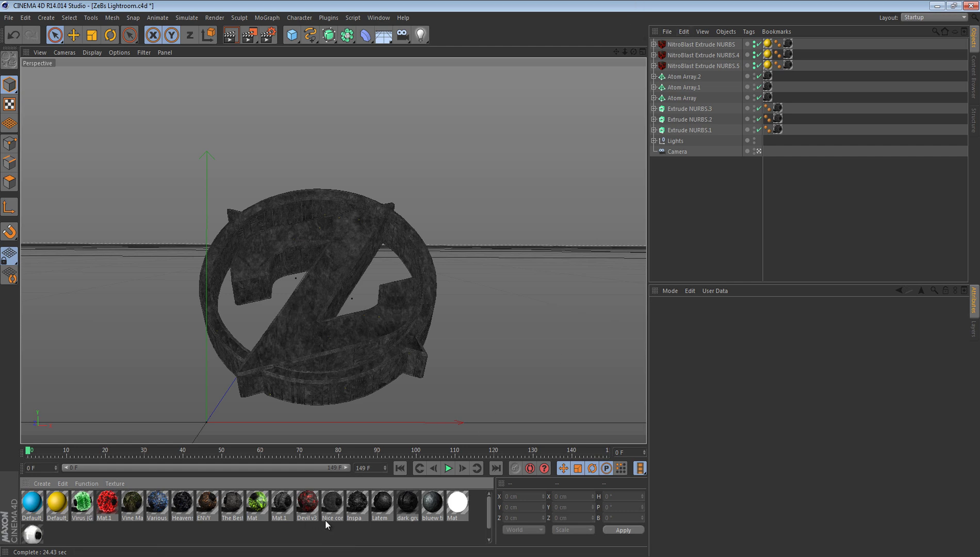
# Step: Replace the yellow inner material on the three NitroBlast objects with Nice concrete
pyautogui.moveTo(334, 516); pyautogui.dragTo(767, 43)
pyautogui.moveTo(332, 503); pyautogui.dragTo(767, 54)
pyautogui.moveTo(342, 508); pyautogui.dragTo(768, 65)
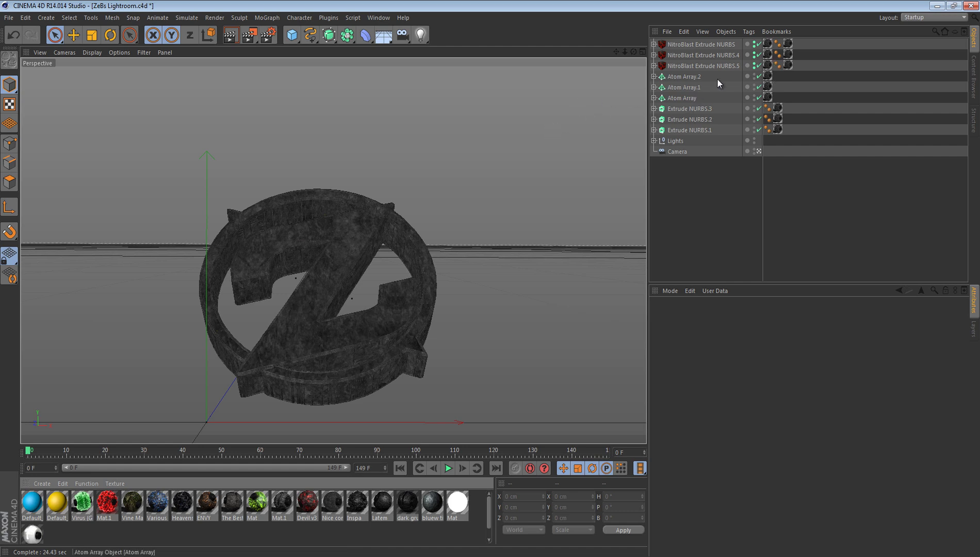
# Step: Enable Seamless on the inner texture tags of all three NitroBlast objects
pyautogui.moveTo(788, 43)
pyautogui.mouseDown()
pyautogui.moveTo(792, 59)
pyautogui.moveTo(788, 42)
pyautogui.mouseUp()
pyautogui.click(767, 65)
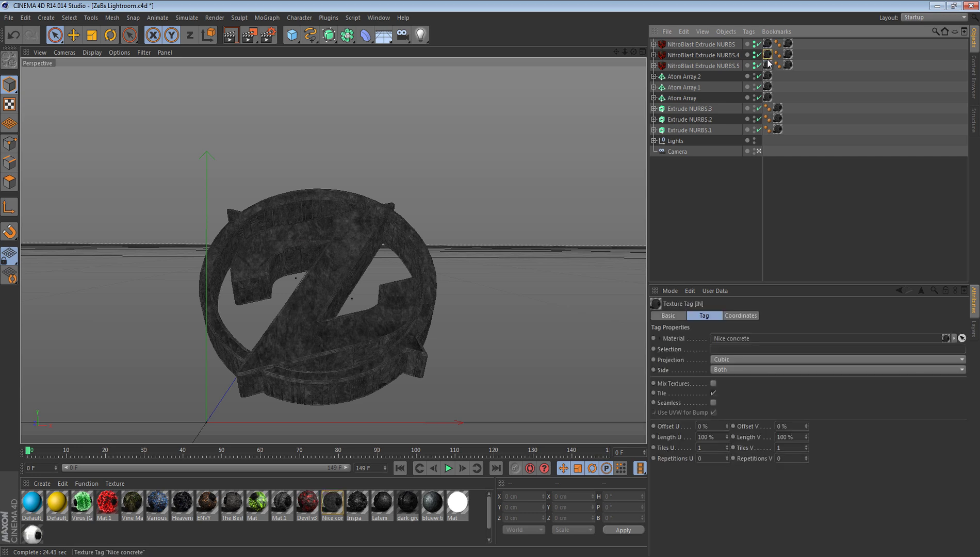
pyautogui.click(788, 54)
pyautogui.click(767, 54)
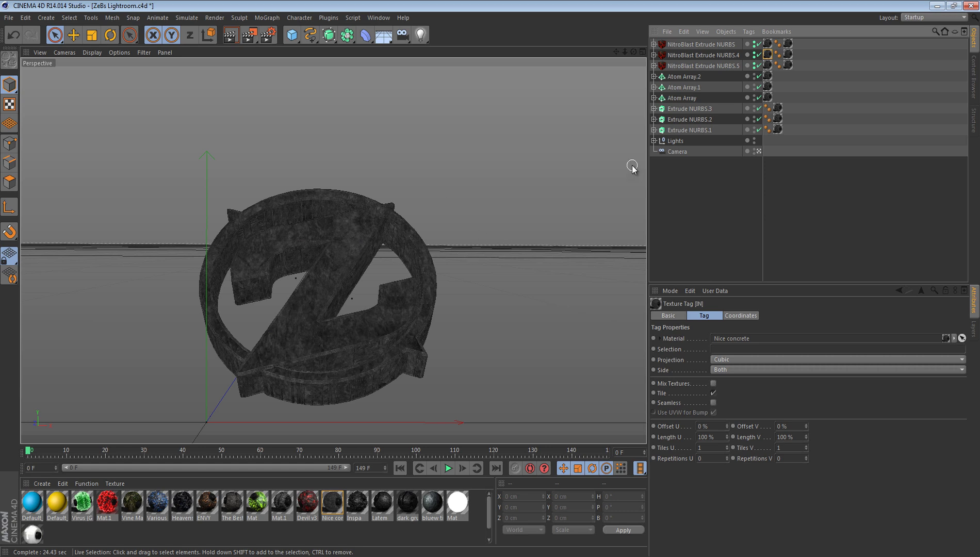
pyautogui.click(767, 65)
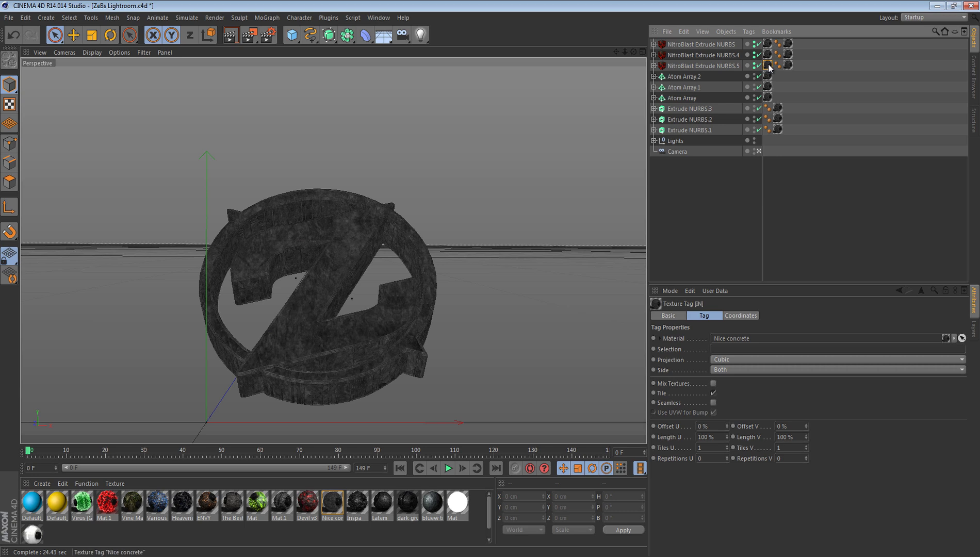
pyautogui.keyDown('shift'); pyautogui.click(767, 44); pyautogui.keyUp('shift')
pyautogui.keyDown('shift'); pyautogui.click(767, 55); pyautogui.keyUp('shift')
pyautogui.click(713, 403)
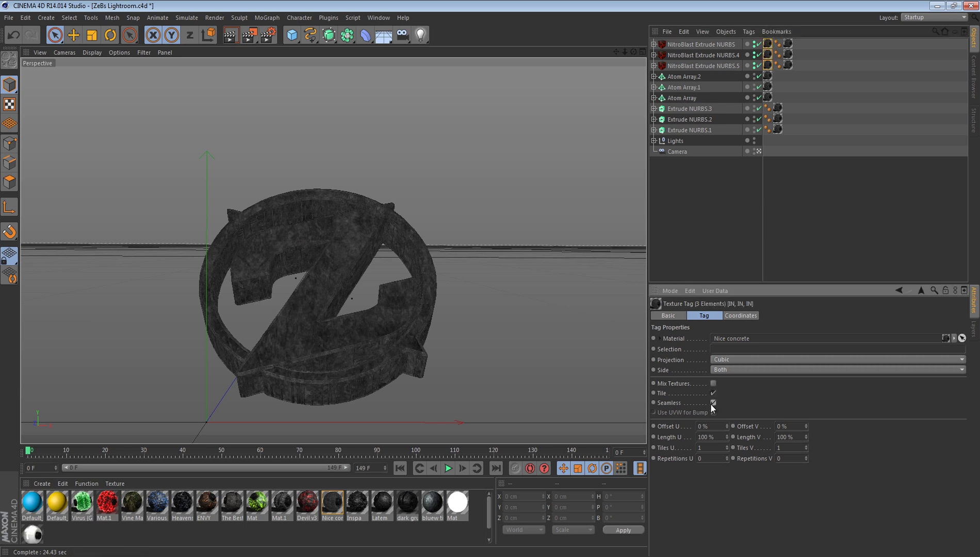
# Step: Check the projection and Seamless settings of the outer texture tags on the three NitroBlast objects
pyautogui.click(787, 44)
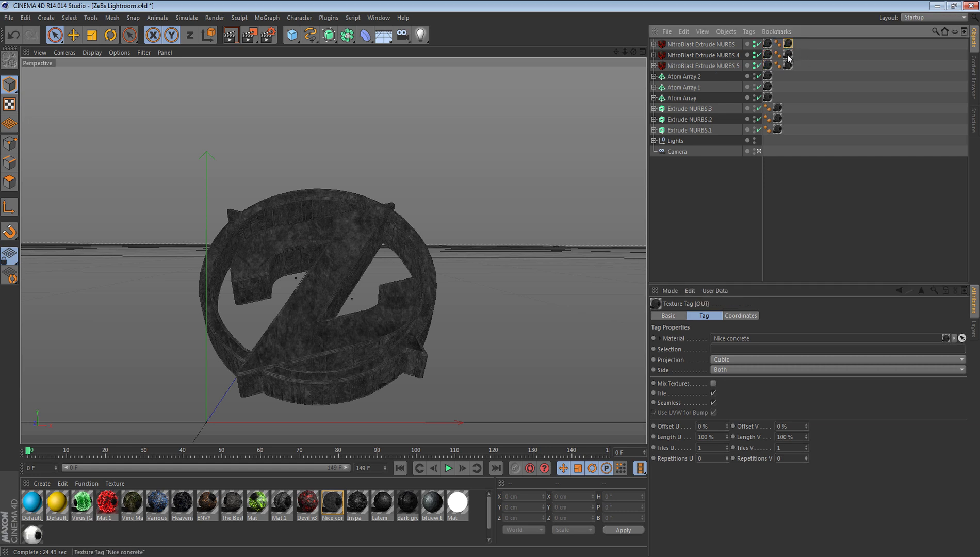
pyautogui.keyDown('shift'); pyautogui.click(788, 55); pyautogui.keyUp('shift')
pyautogui.keyDown('shift'); pyautogui.click(787, 65); pyautogui.keyUp('shift')
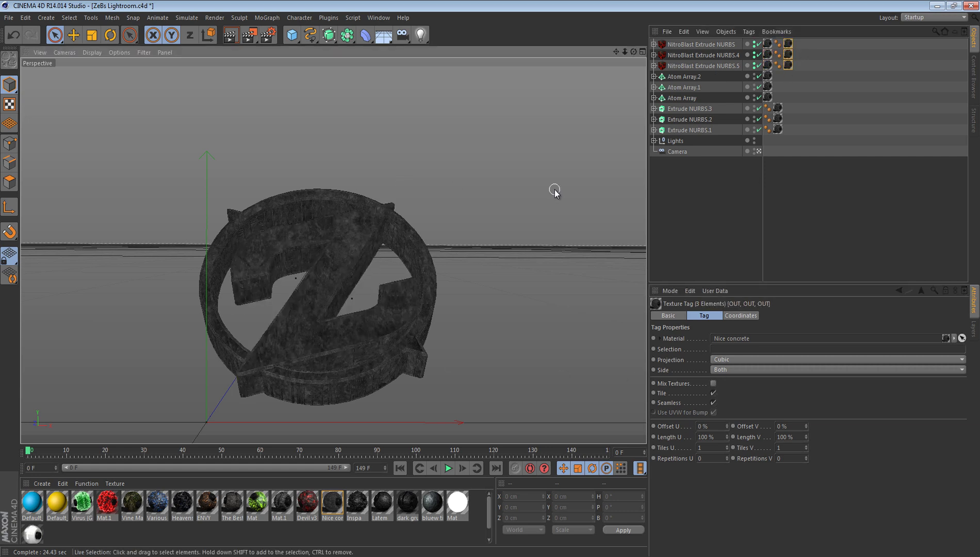
pyautogui.click(267, 18)
pyautogui.click(293, 120)
pyautogui.click(653, 55)
pyautogui.click(659, 65)
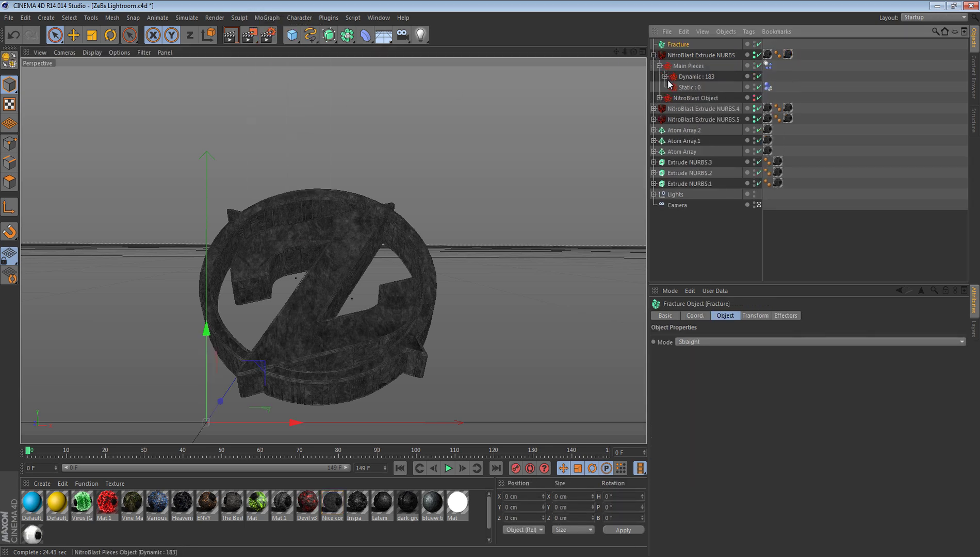
pyautogui.click(664, 76)
pyautogui.scroll(-20, 705, 158)
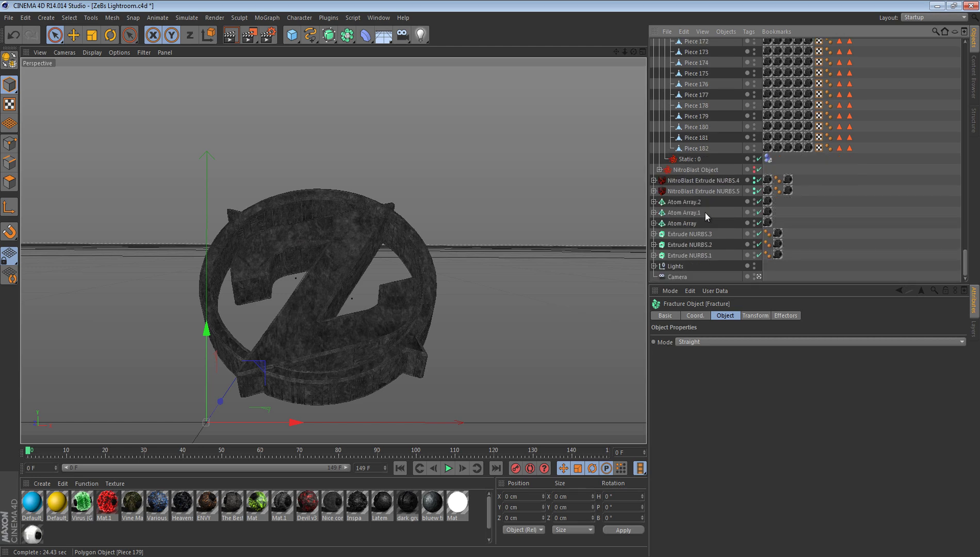
pyautogui.click(689, 149)
pyautogui.scroll(15, 681, 153)
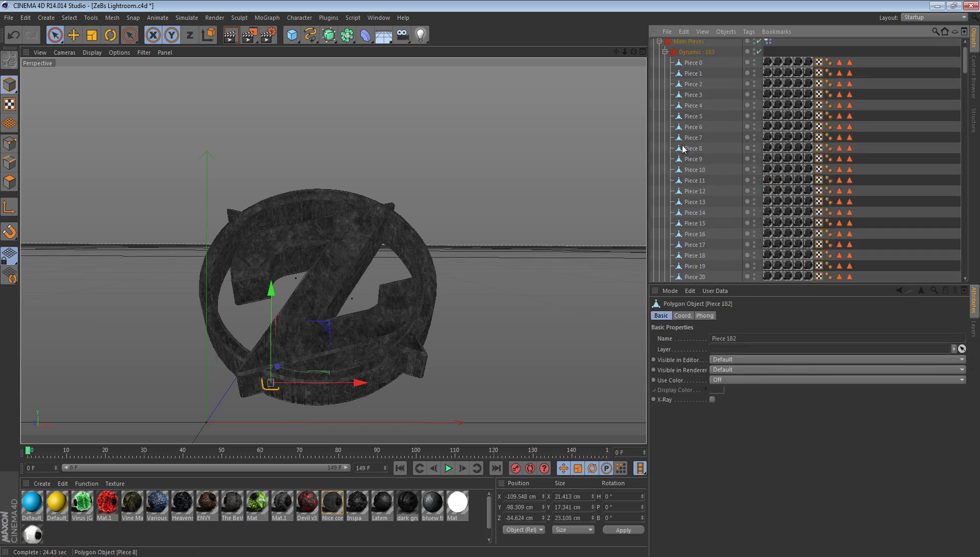
pyautogui.keyDown('shift'); pyautogui.click(691, 63); pyautogui.keyUp('shift')
pyautogui.scroll(1, 688, 72)
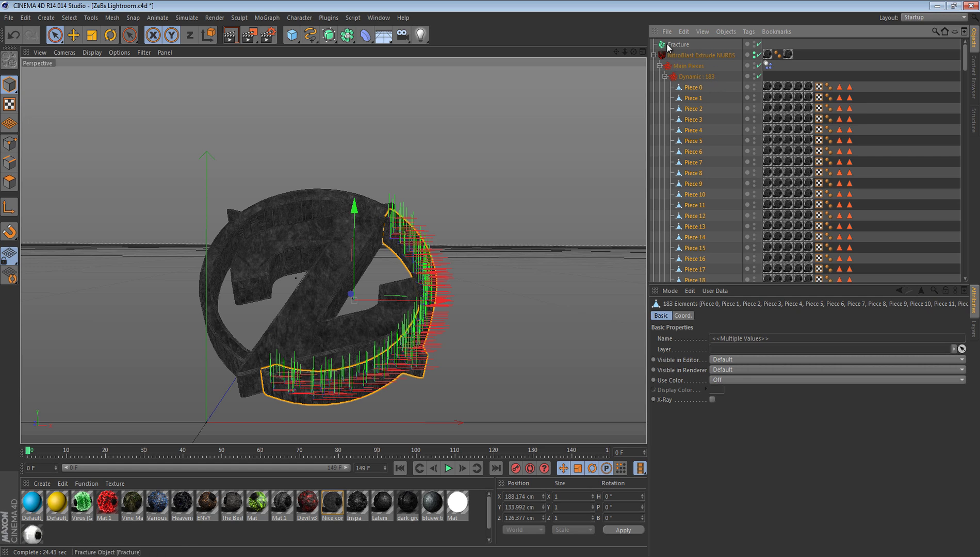
pyautogui.click(686, 44)
pyautogui.press('Delete')
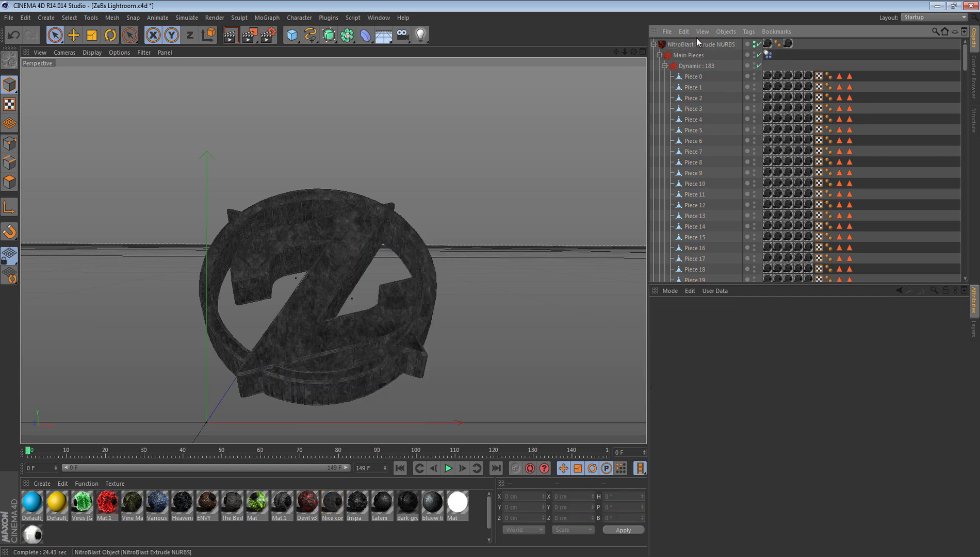
pyautogui.click(344, 38)
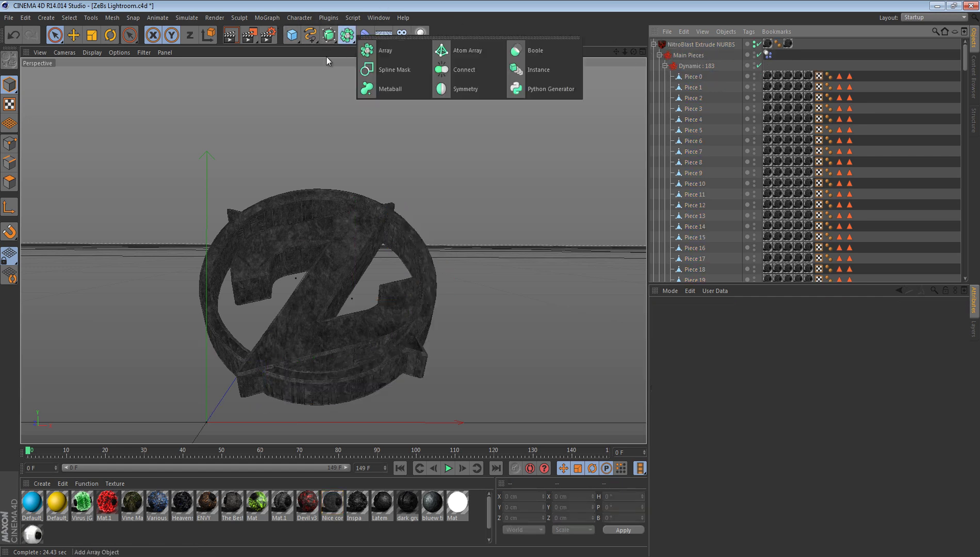
# Step: Add a MoGraph Fracture object and move all dynamic pieces of NitroBlast Extrude NURBS into it
pyautogui.click(272, 18)
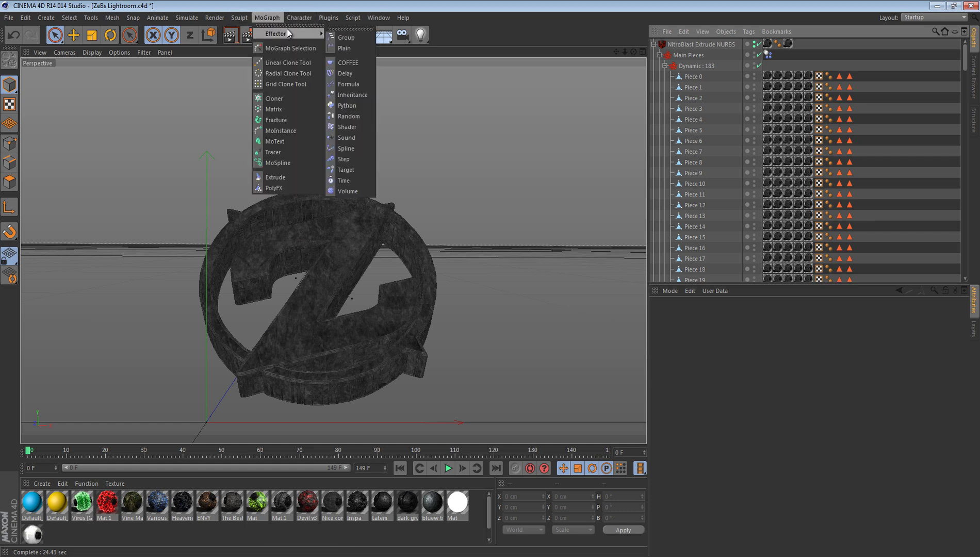
pyautogui.click(279, 121)
pyautogui.scroll(-15, 706, 155)
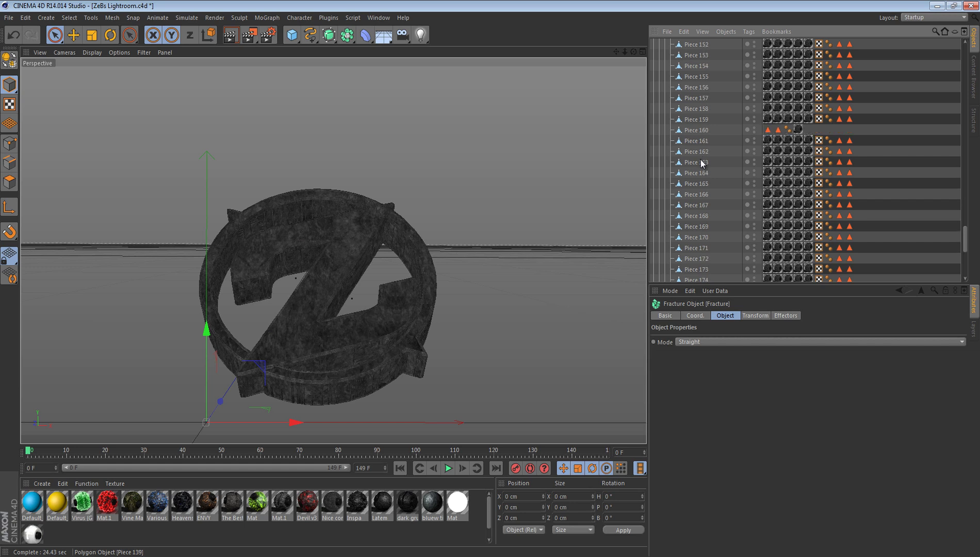
pyautogui.scroll(-5, 700, 163)
pyautogui.click(696, 149)
pyautogui.scroll(20, 694, 149)
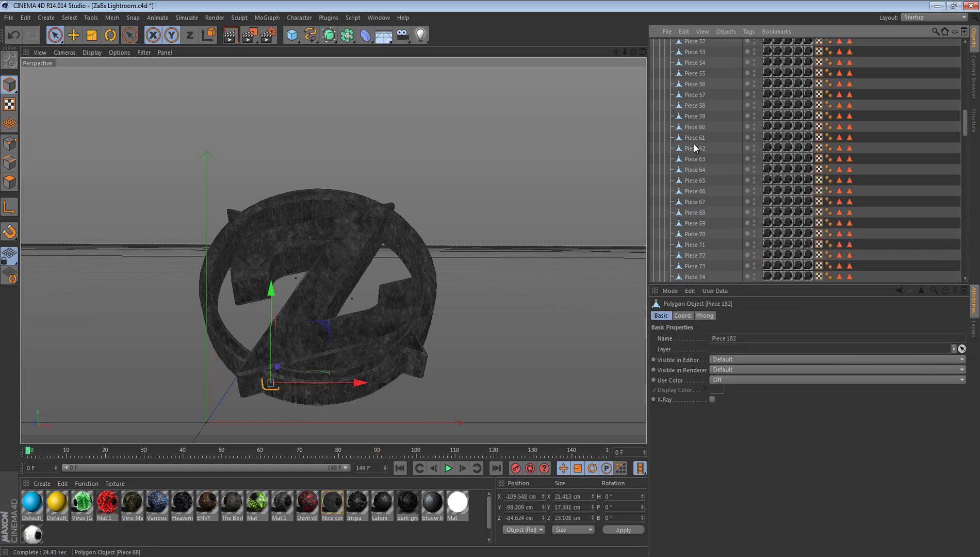
pyautogui.keyDown('shift'); pyautogui.click(692, 87); pyautogui.keyUp('shift')
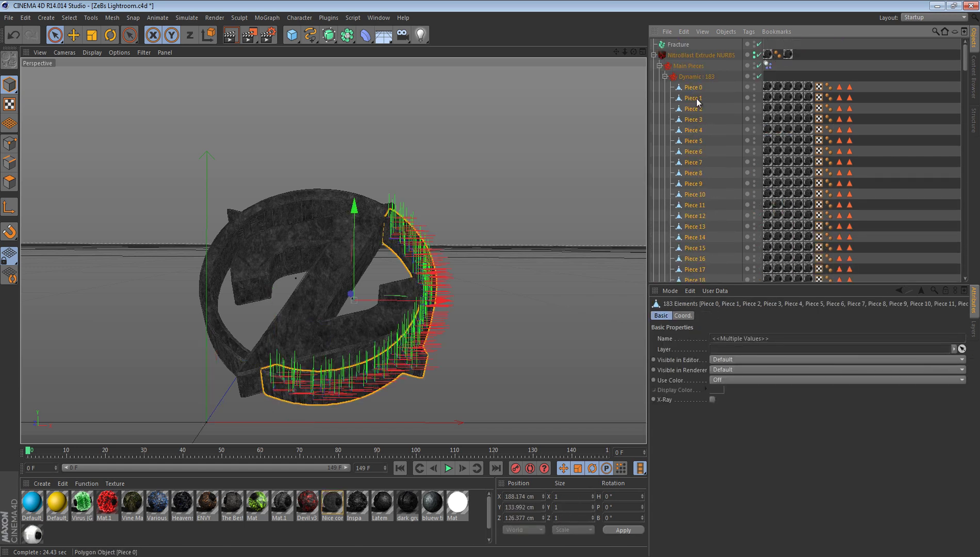
pyautogui.moveTo(673, 45); pyautogui.dragTo(667, 47)
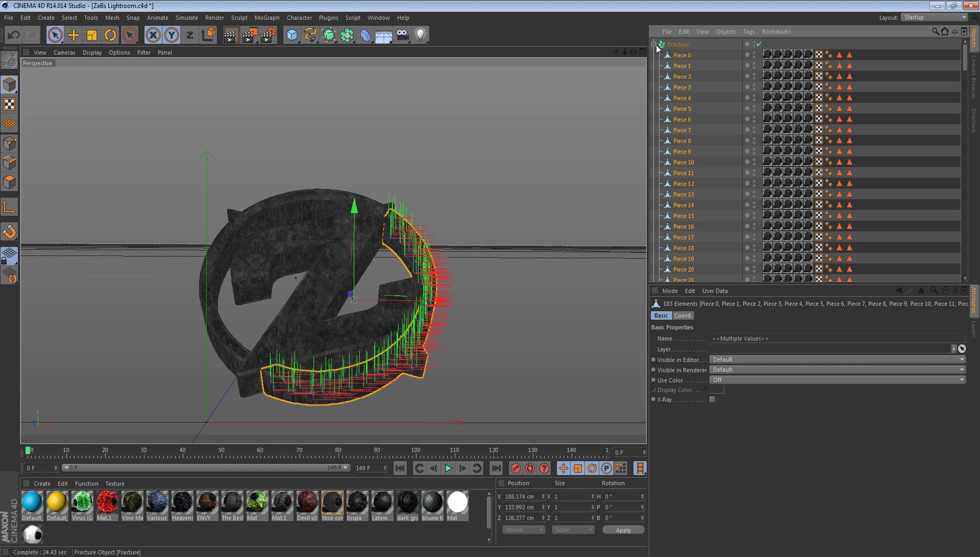
# Step: Collapse the Fracture object's hierarchy and delete the emptied NitroBlast Extrude NURBS object
pyautogui.click(655, 45)
pyautogui.click(685, 57)
pyautogui.press('Delete')
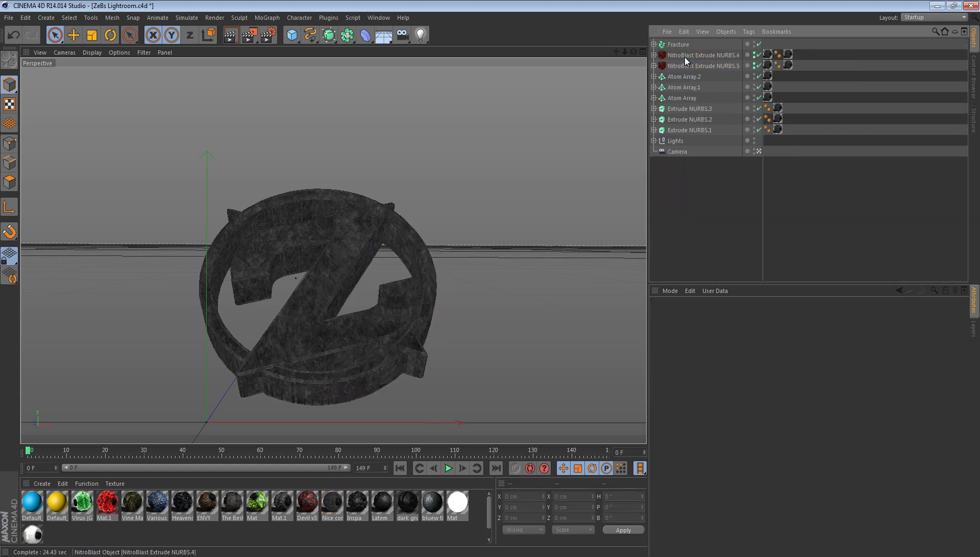
# Step: Move all dynamic pieces of NitroBlast Extrude NURBS.4 into the Fracture object and delete the emptied NitroBlast object
pyautogui.click(654, 55)
pyautogui.click(660, 66)
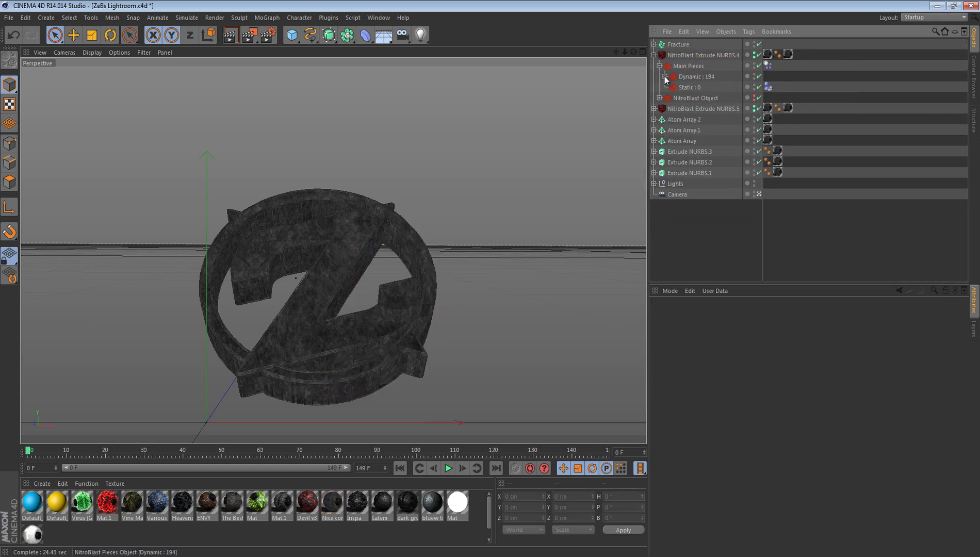
pyautogui.click(665, 76)
pyautogui.scroll(-20, 719, 143)
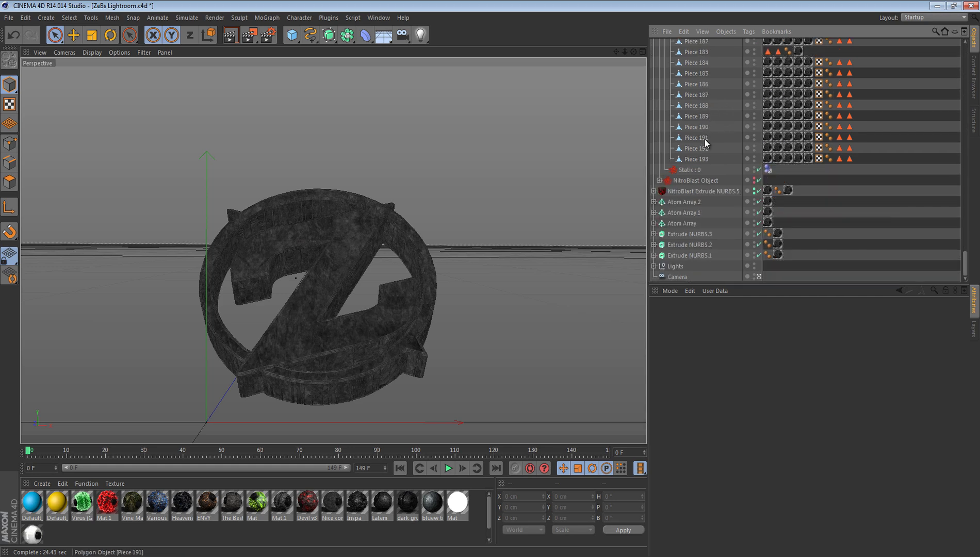
pyautogui.click(691, 159)
pyautogui.scroll(20, 693, 163)
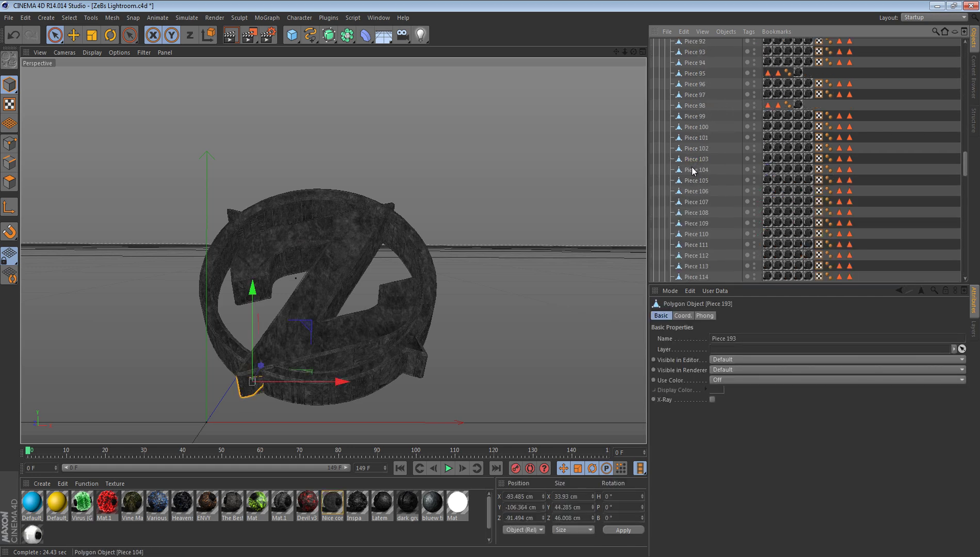
pyautogui.scroll(5, 696, 108)
pyautogui.keyDown('shift'); pyautogui.click(697, 92); pyautogui.keyUp('shift')
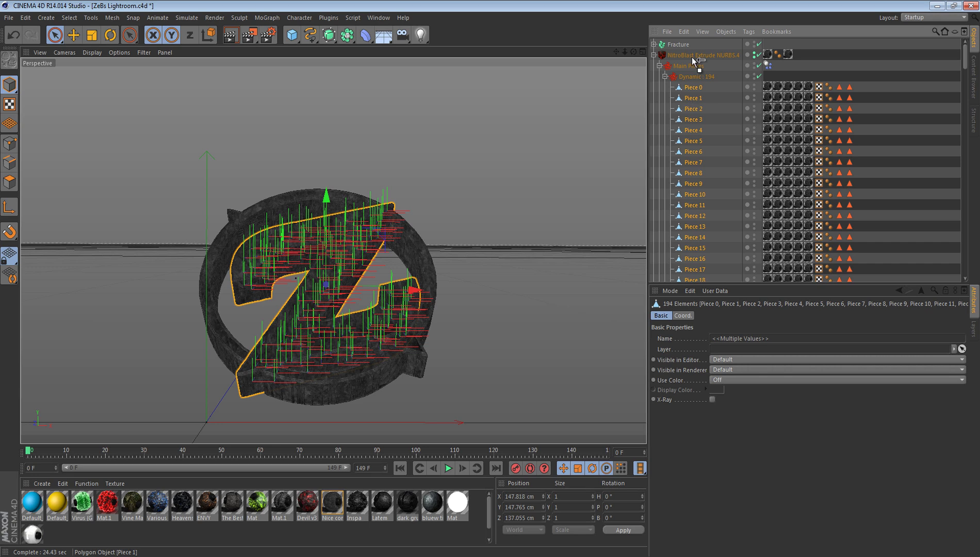
pyautogui.moveTo(683, 45); pyautogui.dragTo(683, 43)
pyautogui.click(654, 44)
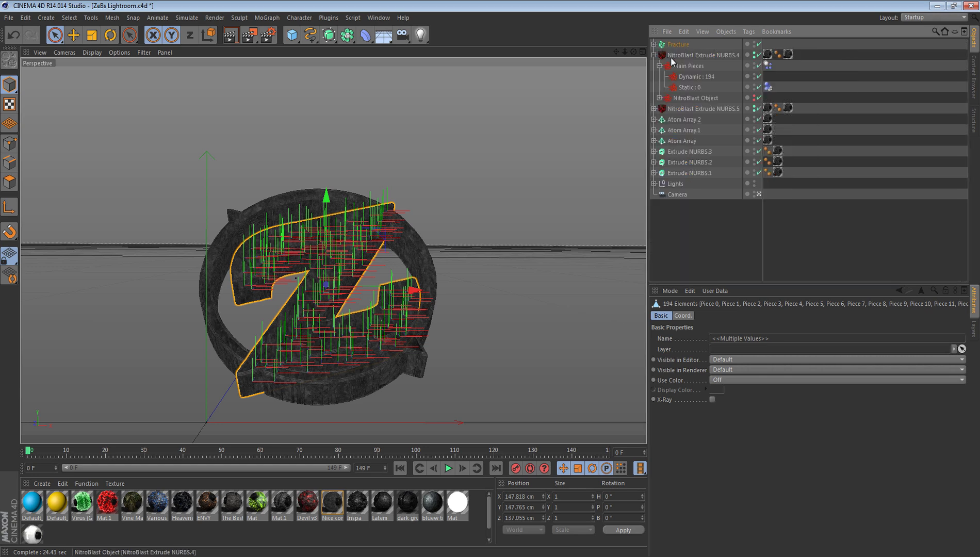
pyautogui.click(672, 55)
pyautogui.press('Delete')
# Step: Move all dynamic pieces of NitroBlast Extrude NURBS.5 into the Fracture object and delete the emptied NitroBlast object
pyautogui.click(654, 55)
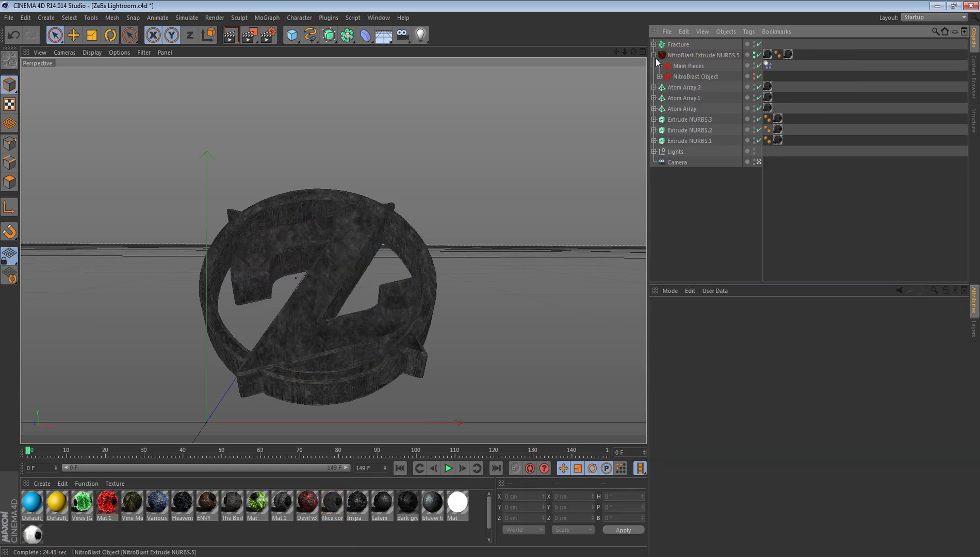
pyautogui.click(659, 66)
pyautogui.click(665, 77)
pyautogui.scroll(-20, 689, 111)
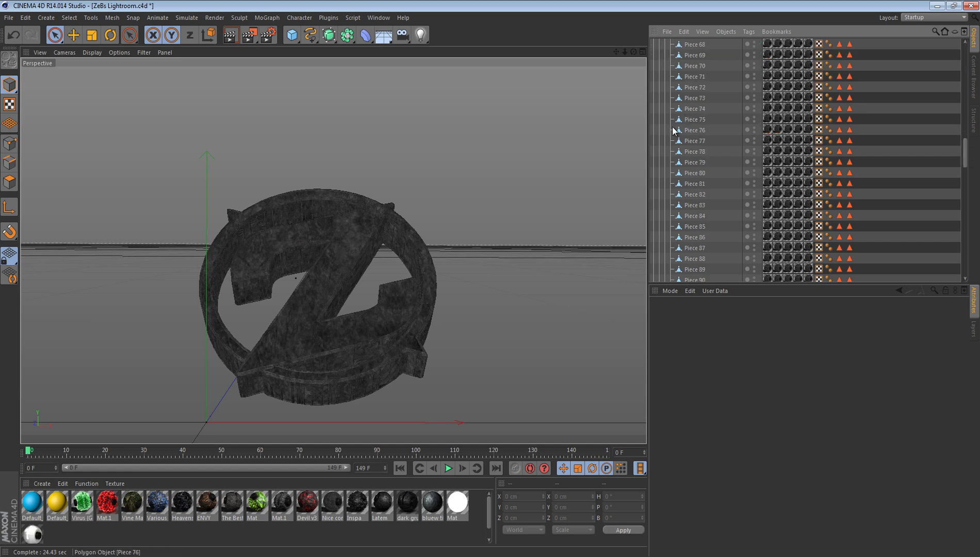
pyautogui.scroll(-3, 669, 206)
pyautogui.click(695, 169)
pyautogui.scroll(10, 695, 165)
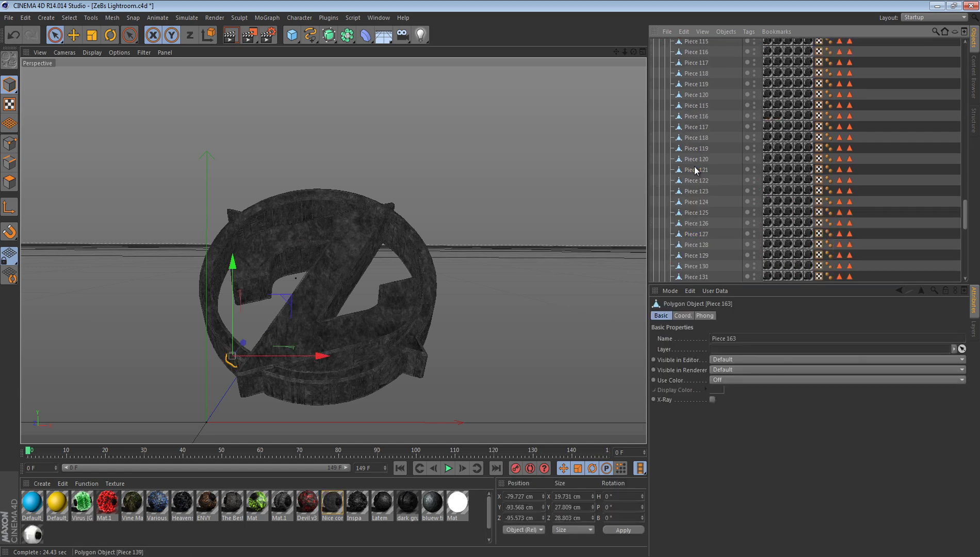
pyautogui.scroll(5, 689, 139)
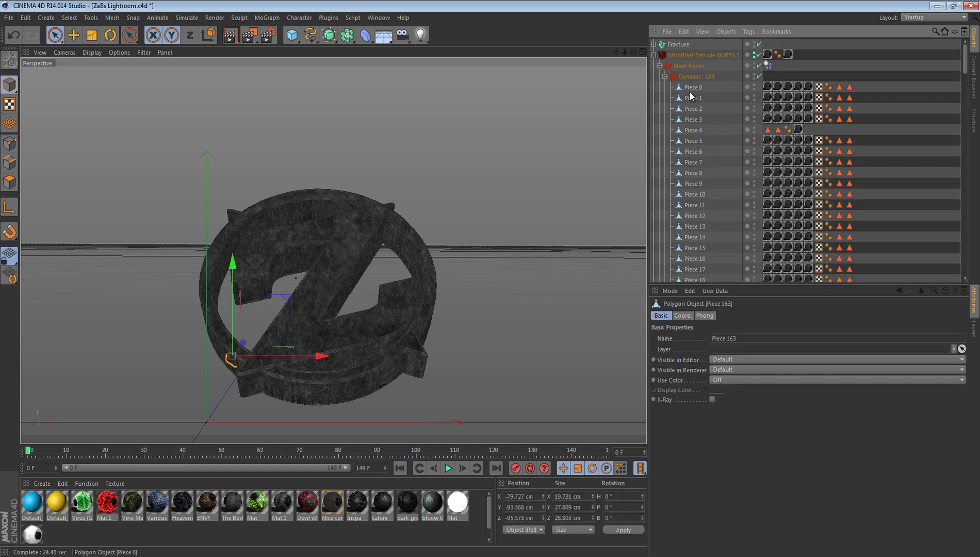
pyautogui.keyDown('shift'); pyautogui.moveTo(691, 89); pyautogui.dragTo(661, 44); pyautogui.keyUp('shift')
pyautogui.click(660, 44)
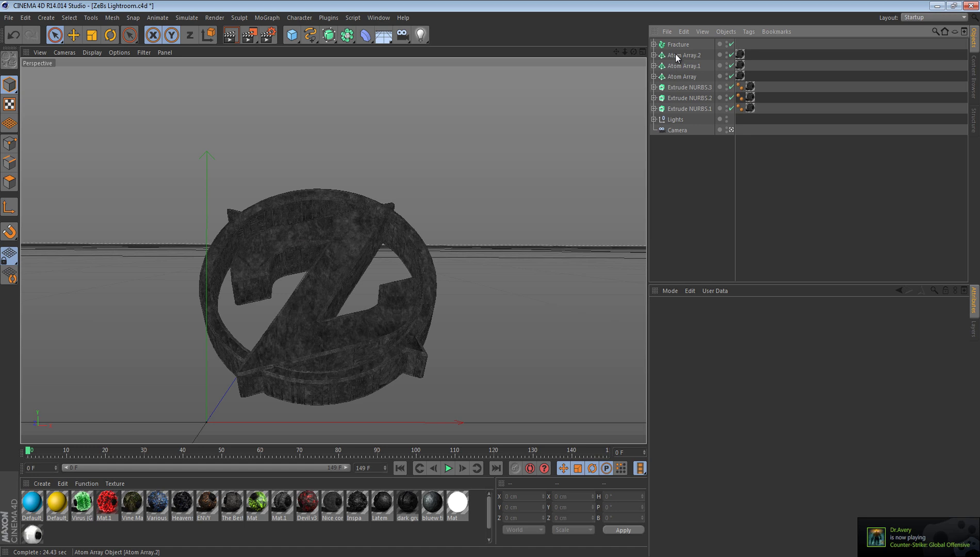
# Step: Apply a MoGraph Random effector to the Fracture object and set its strength to 6%
pyautogui.click(676, 45)
pyautogui.click(267, 17)
pyautogui.moveTo(46, 17)
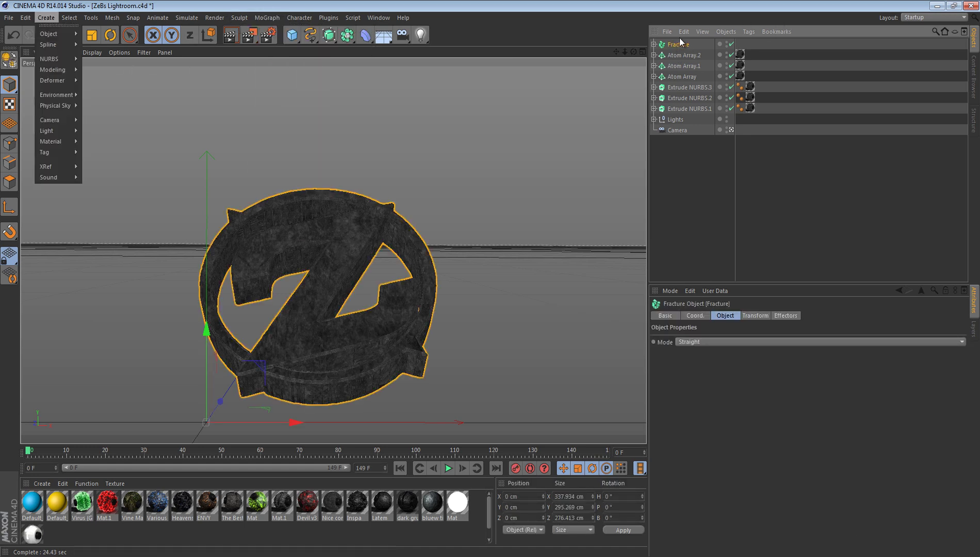
pyautogui.moveTo(275, 18)
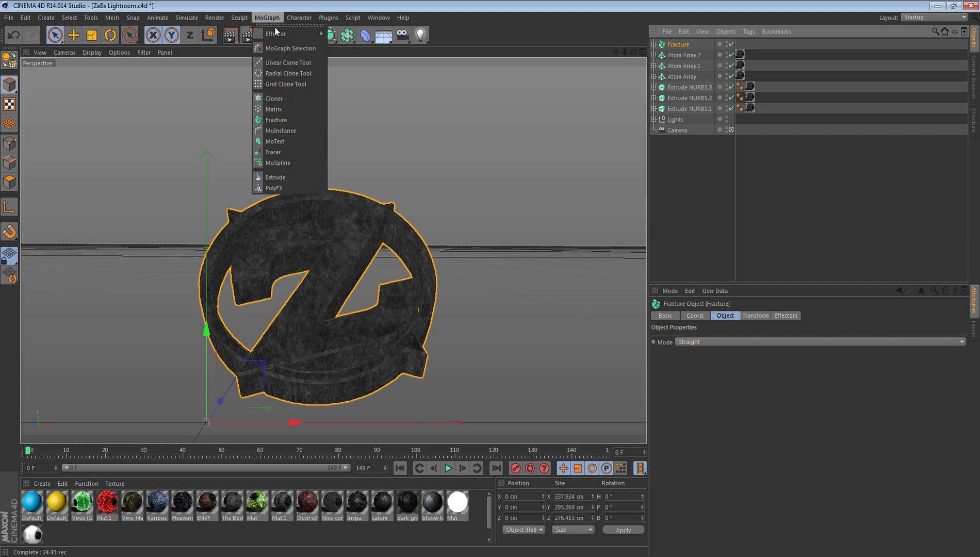
pyautogui.moveTo(293, 33)
pyautogui.click(346, 119)
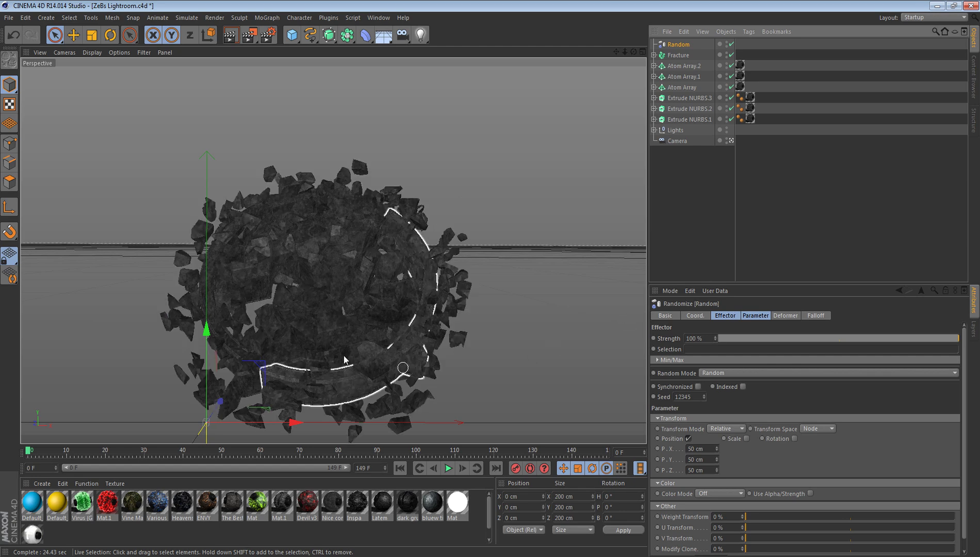
pyautogui.click(731, 340)
pyautogui.moveTo(740, 340); pyautogui.dragTo(733, 342)
# Step: Render a small region in the middle of the Z logo to preview the cracked surface
pyautogui.moveTo(248, 34); pyautogui.dragTo(281, 48)
pyautogui.moveTo(294, 263); pyautogui.dragTo(364, 334)
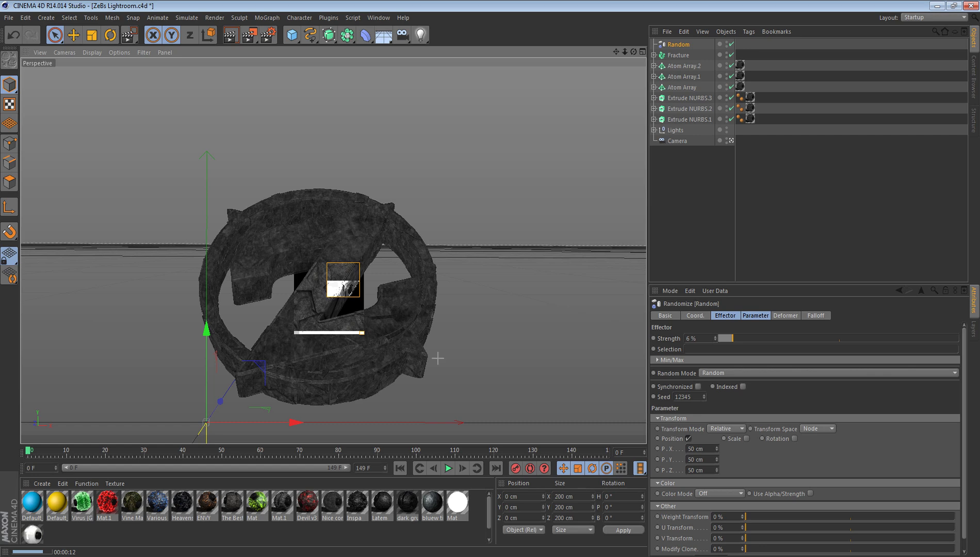
pyautogui.click(488, 324)
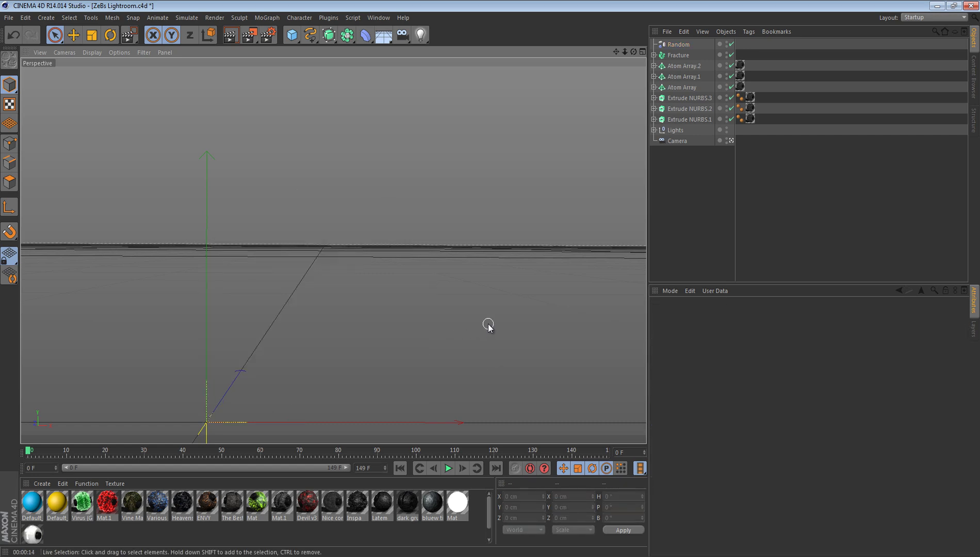
pyautogui.click(440, 299)
pyautogui.click(14, 35)
pyautogui.click(54, 35)
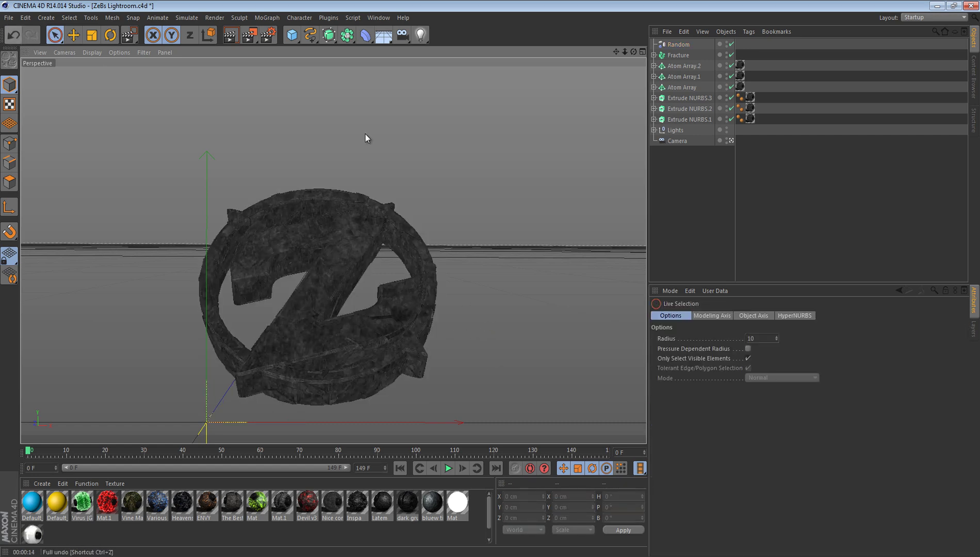
# Step: Duplicate the Random effector and the Fracture object together
pyautogui.click(682, 48)
pyautogui.keyDown('ctrl'); pyautogui.click(678, 54); pyautogui.keyUp('ctrl')
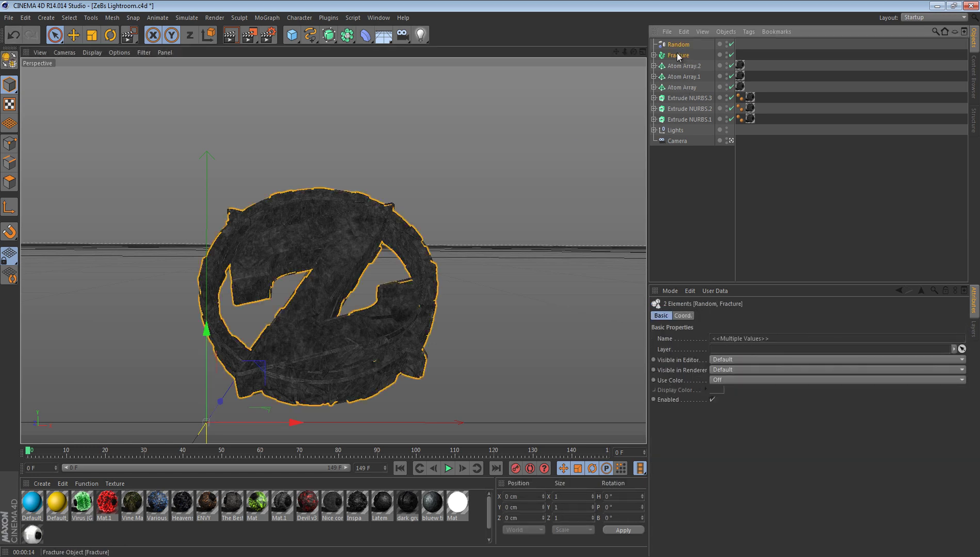
pyautogui.hotkey('ctrl', 'c')
pyautogui.hotkey('ctrl', 'v')
# Step: Set the strength of the duplicated effector, Random.1, to 67%
pyautogui.click(670, 55)
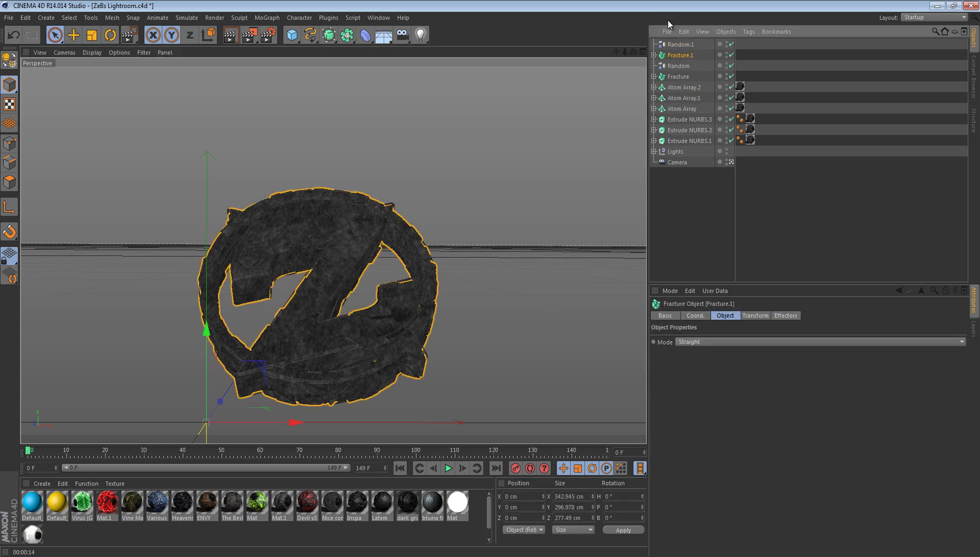
pyautogui.click(673, 46)
pyautogui.moveTo(750, 336)
pyautogui.mouseDown()
pyautogui.moveTo(968, 343)
pyautogui.moveTo(880, 350)
pyautogui.mouseUp()
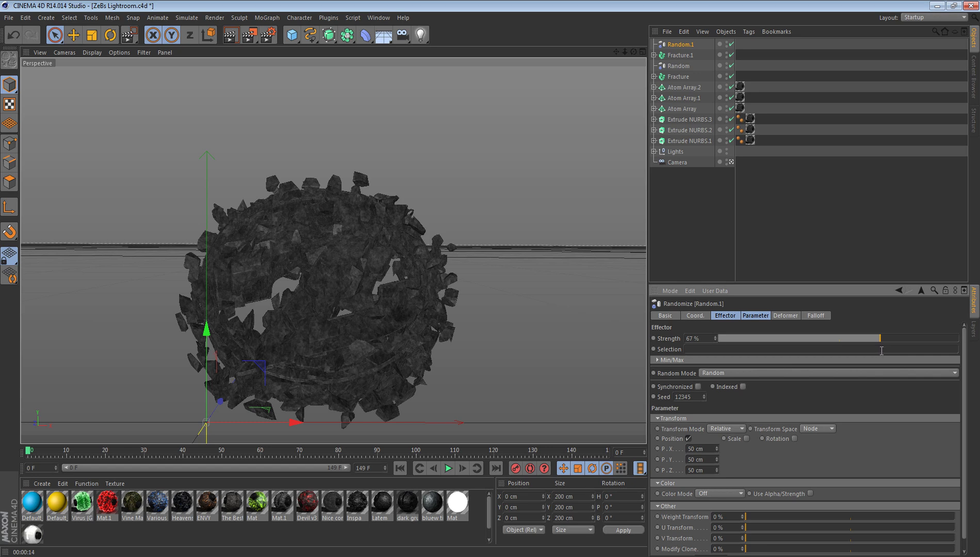
# Step: Move Random.1 about 22 cm and Fracture.1 about 65 cm along Z, and check the offset outside the scene camera's view
pyautogui.moveTo(219, 402); pyautogui.dragTo(227, 401)
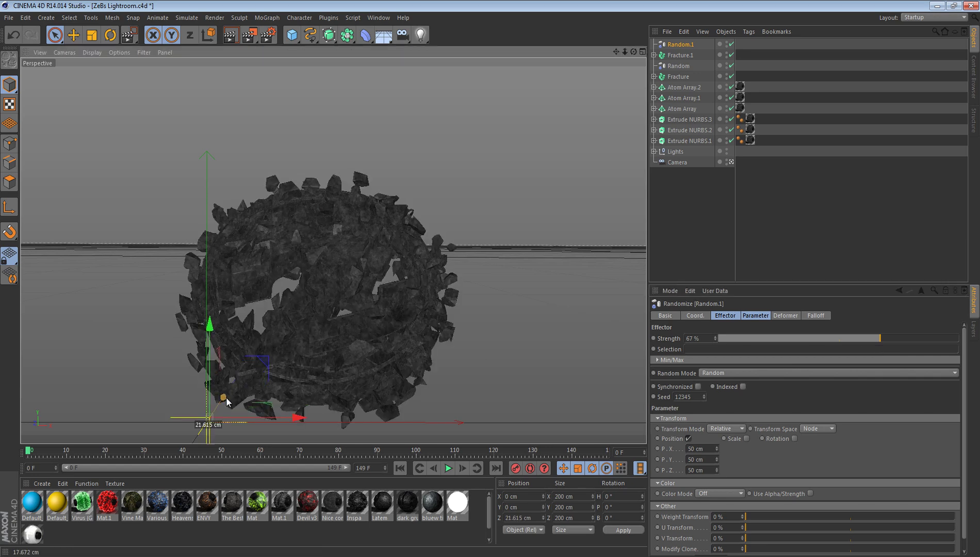
pyautogui.click(675, 56)
pyautogui.moveTo(225, 400); pyautogui.dragTo(229, 395)
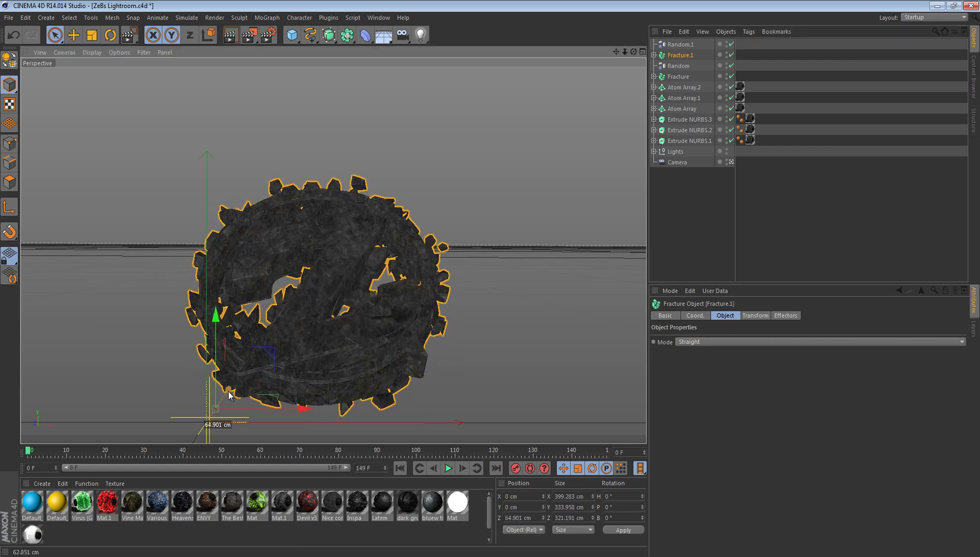
pyautogui.click(732, 162)
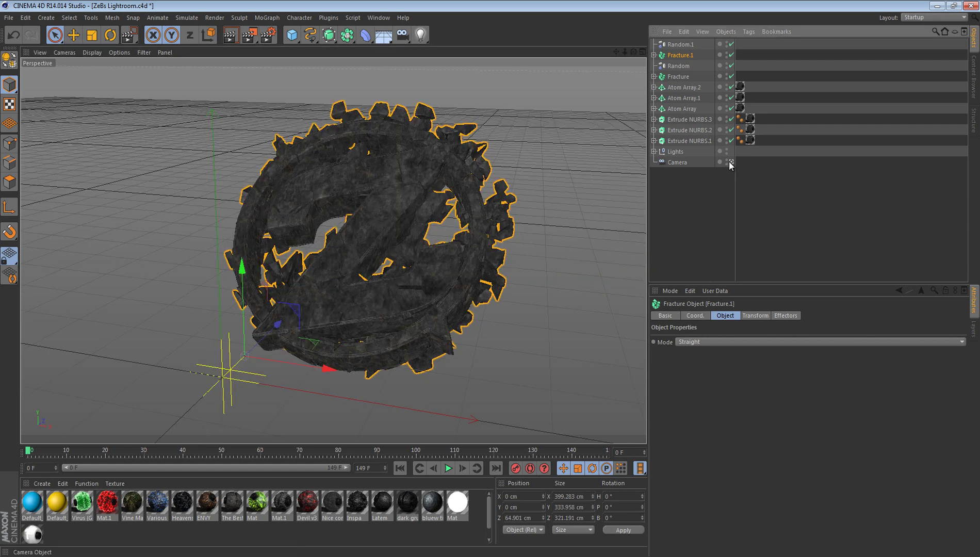
pyautogui.moveTo(633, 52); pyautogui.dragTo(557, 122)
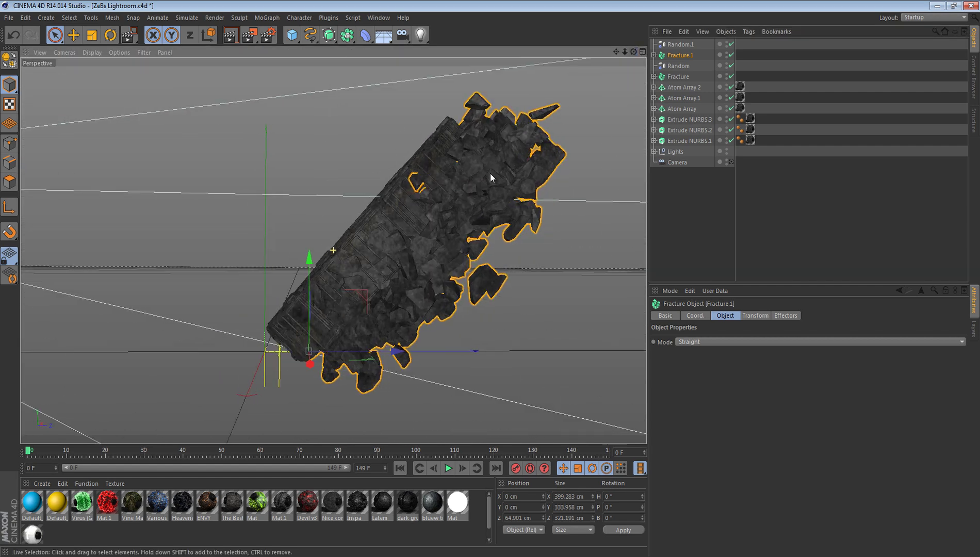
# Step: Move Fracture.1 to about Y -14 cm and Z 44 cm, and rotate it to a pitch of about -2.5°
pyautogui.moveTo(309, 259); pyautogui.dragTo(363, 317)
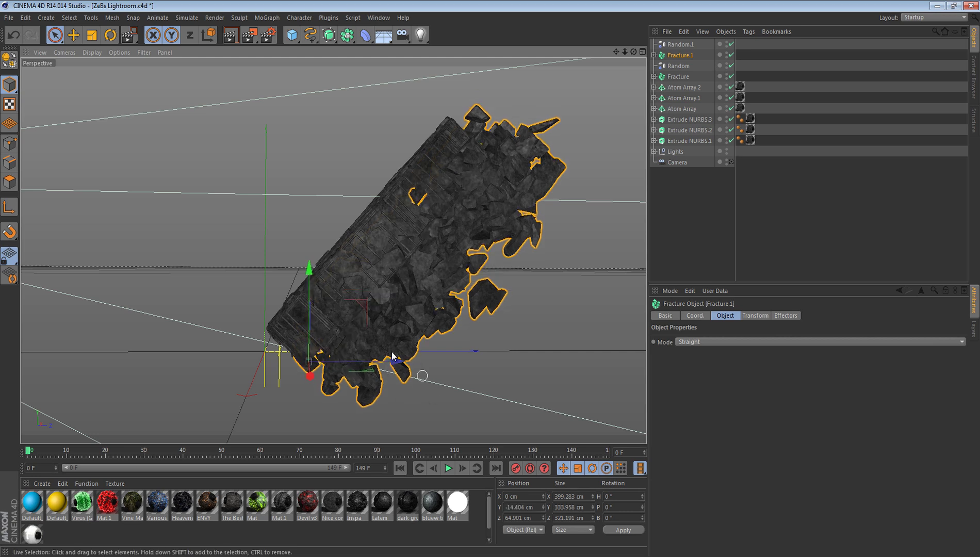
pyautogui.moveTo(392, 364); pyautogui.dragTo(377, 363)
pyautogui.click(110, 34)
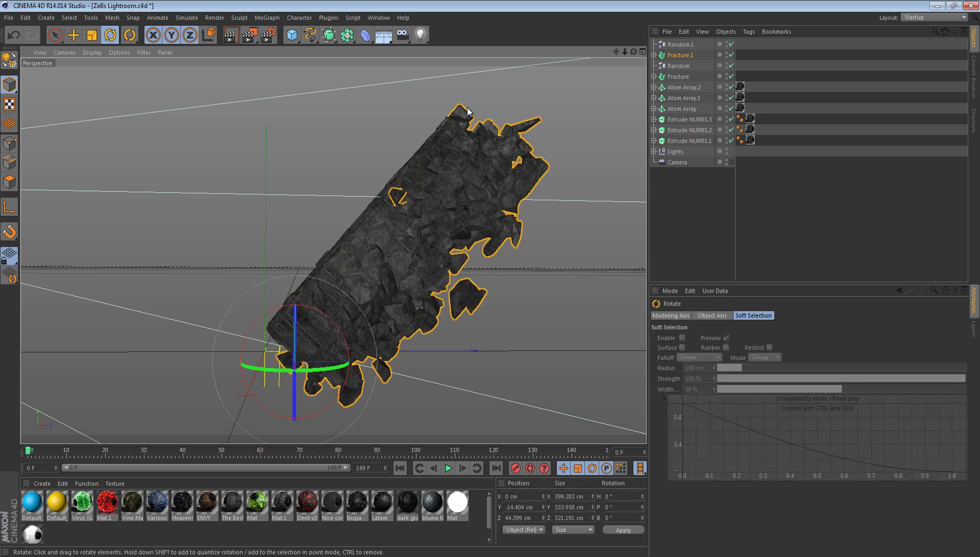
pyautogui.moveTo(480, 107); pyautogui.dragTo(483, 108)
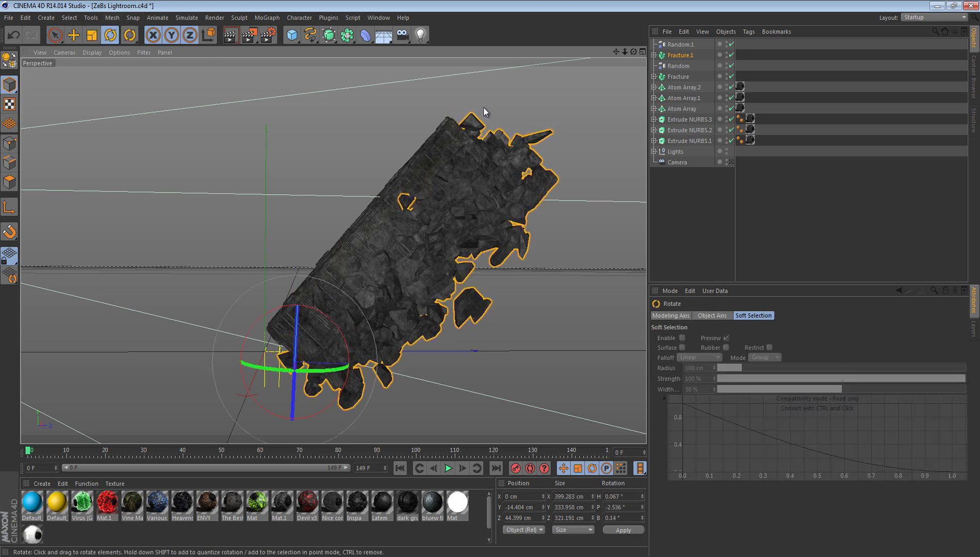
# Step: Reposition Fracture.1 at about Y -8 cm and Z 23 cm, closer to the logo, and return to the scene camera's view
pyautogui.click(55, 34)
pyautogui.click(299, 280)
pyautogui.moveTo(299, 269); pyautogui.dragTo(299, 265)
pyautogui.moveTo(400, 364); pyautogui.dragTo(376, 365)
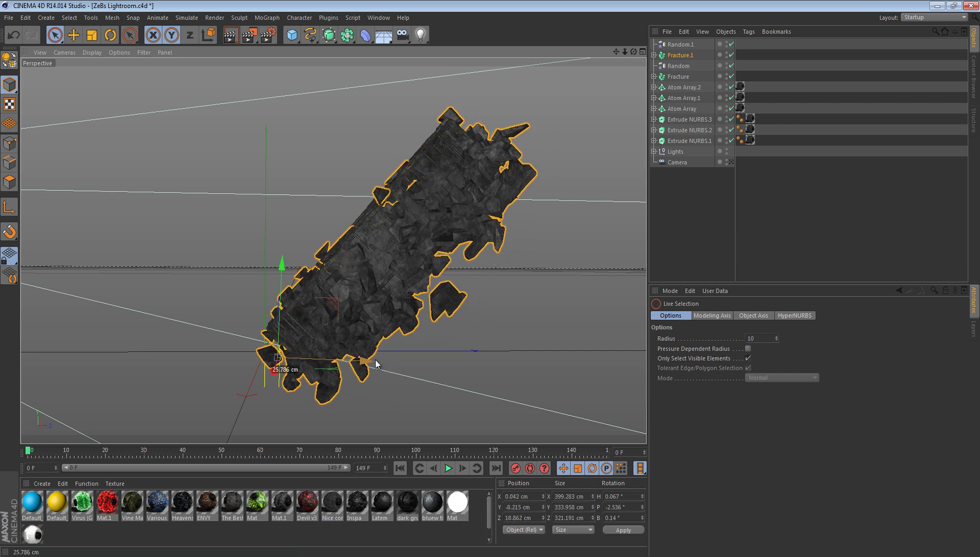
pyautogui.click(729, 163)
pyautogui.click(560, 240)
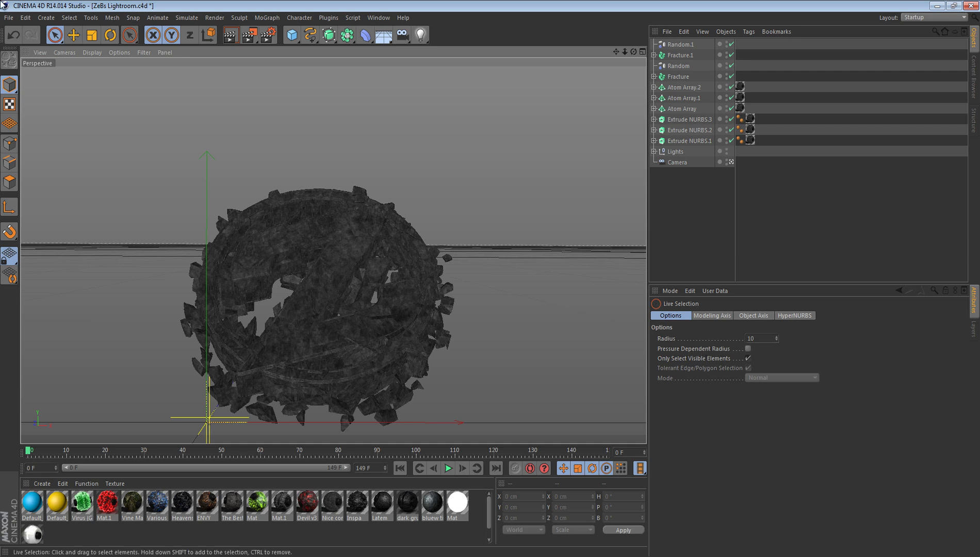
# Step: Merge the Chain file from the Addons folder in GFX into the scene
pyautogui.click(7, 18)
pyautogui.click(26, 36)
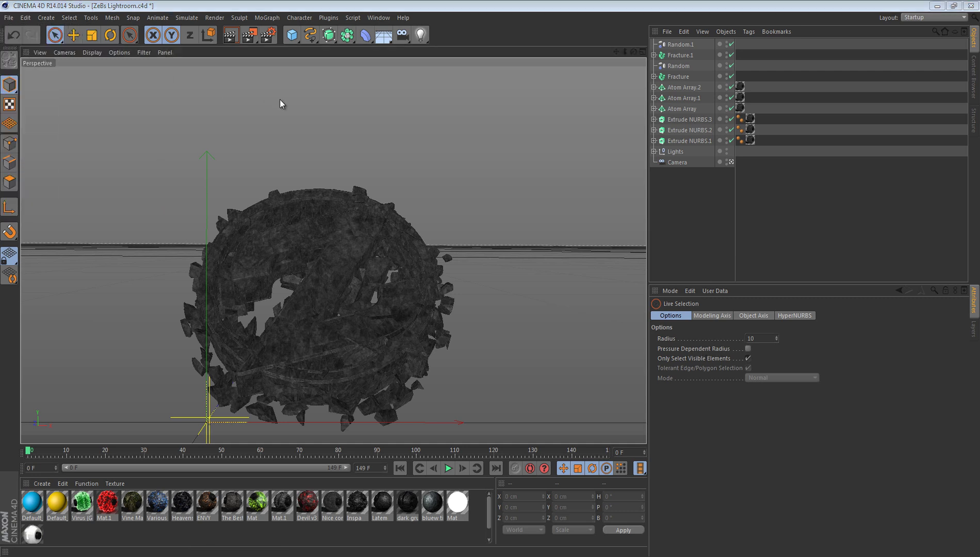
pyautogui.click(41, 107)
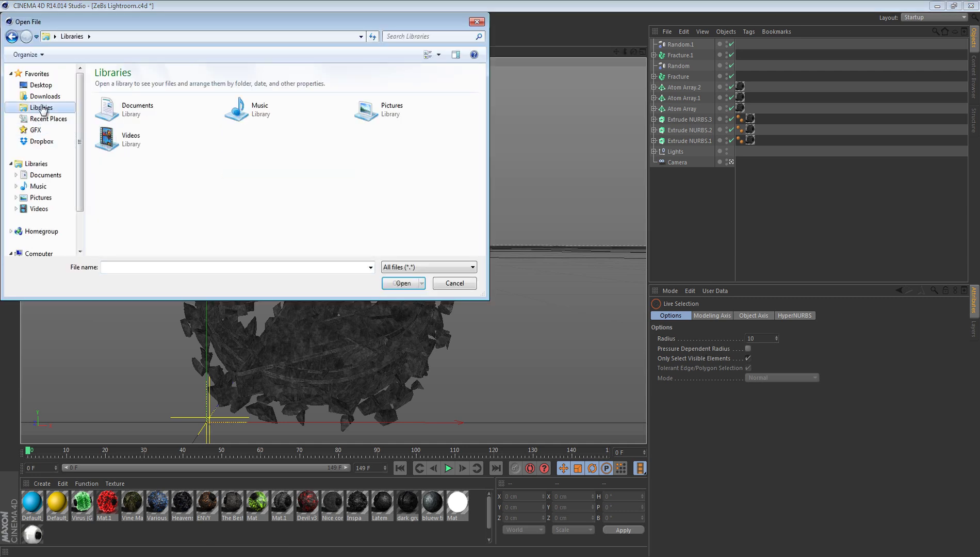
pyautogui.click(35, 130)
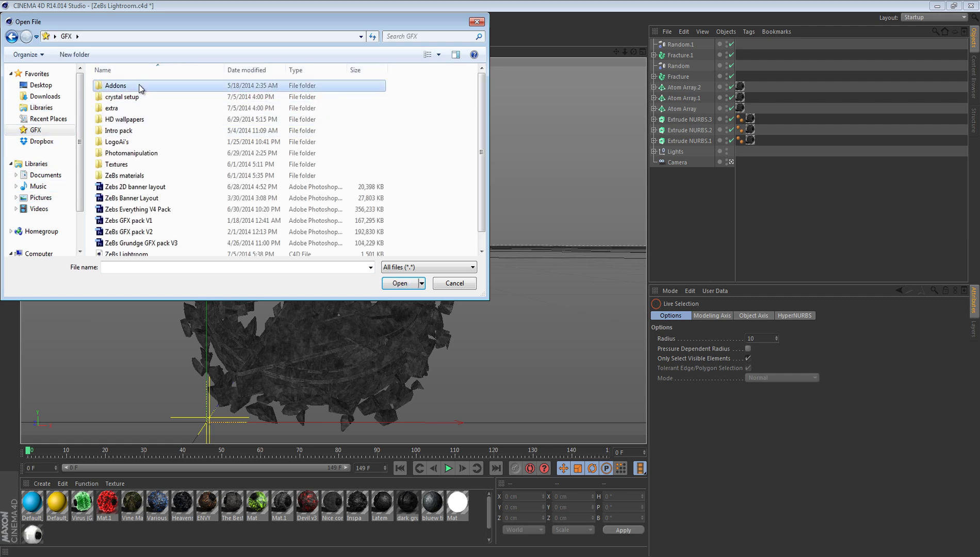
pyautogui.doubleClick(138, 84)
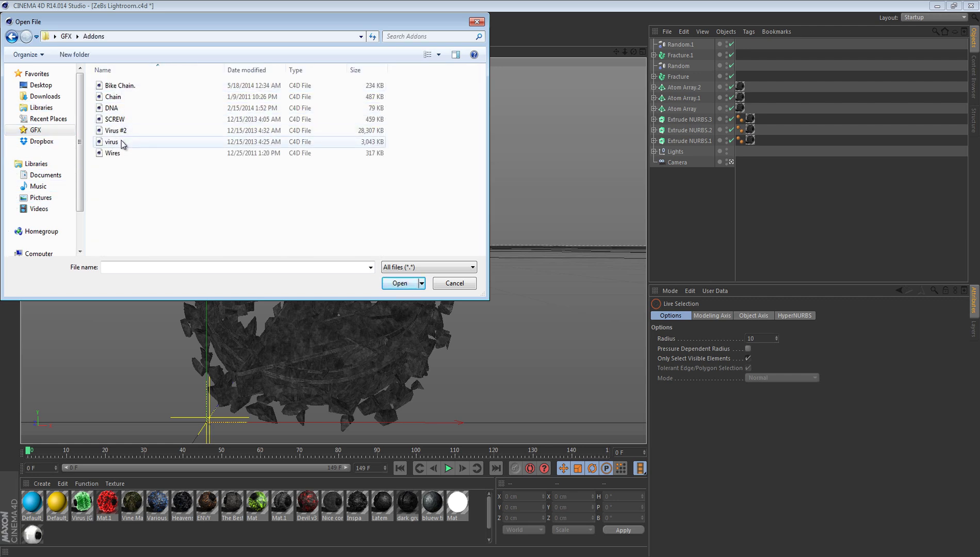
pyautogui.doubleClick(127, 95)
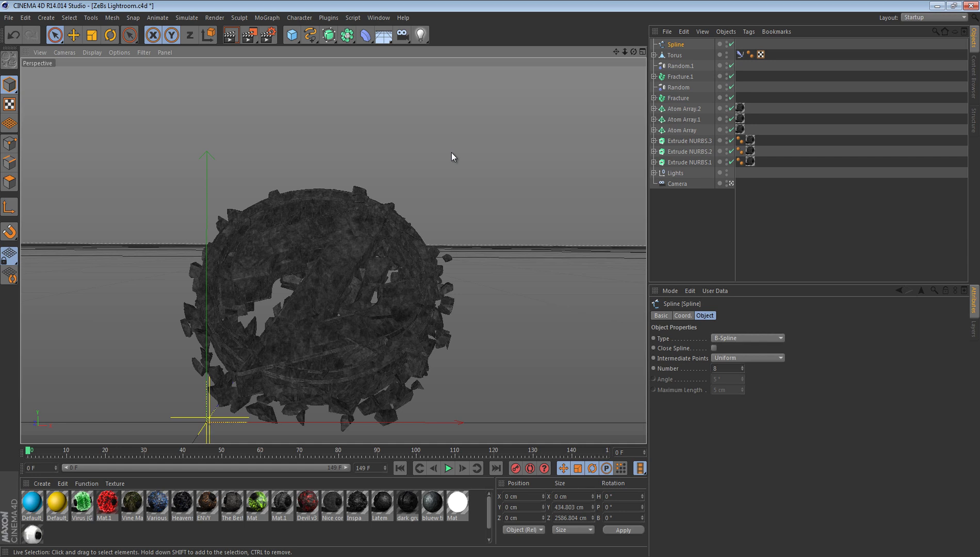
# Step: Scale the chain's Spline and Torus down together to about 409 cm long and lower them to about Y 274 cm
pyautogui.keyDown('shift'); pyautogui.click(679, 55); pyautogui.keyUp('shift')
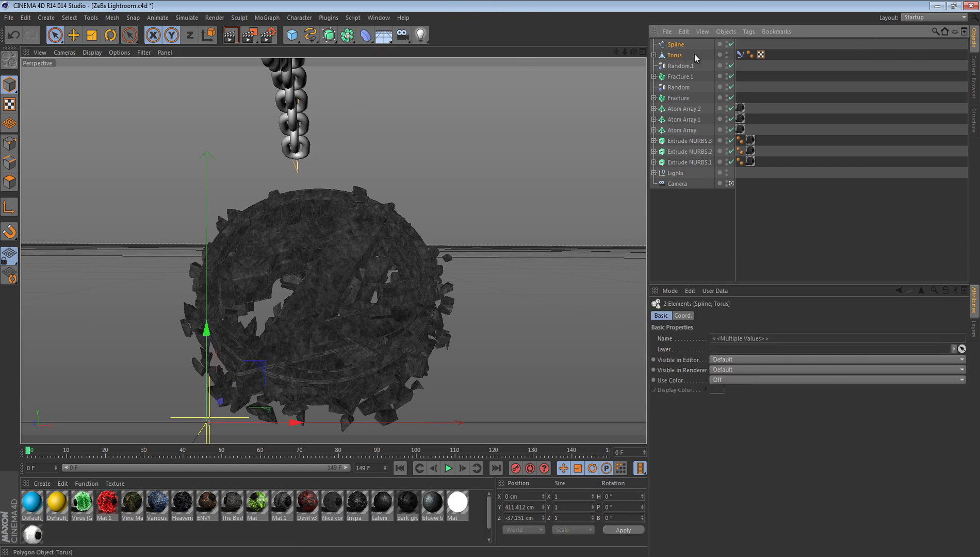
pyautogui.click(92, 36)
pyautogui.moveTo(66, 102); pyautogui.dragTo(488, 273)
pyautogui.press('space')
pyautogui.moveTo(187, 146); pyautogui.dragTo(180, 191)
pyautogui.click(91, 36)
pyautogui.moveTo(69, 145); pyautogui.dragTo(37, 158)
pyautogui.click(56, 36)
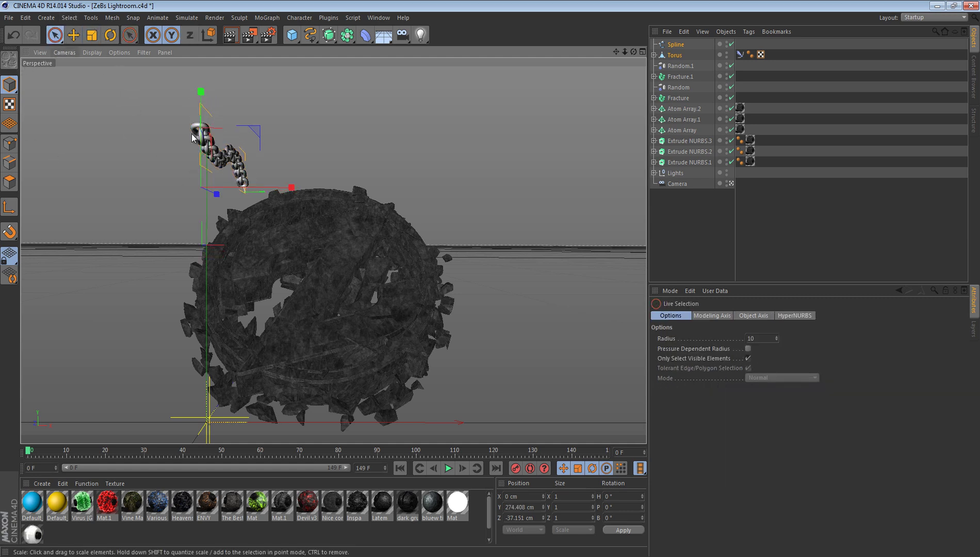
# Step: Rotate the chain to about 284° heading and -43.5° pitch so it slopes down to the right across the logo
pyautogui.press('r')
pyautogui.moveTo(244, 190); pyautogui.dragTo(168, 179)
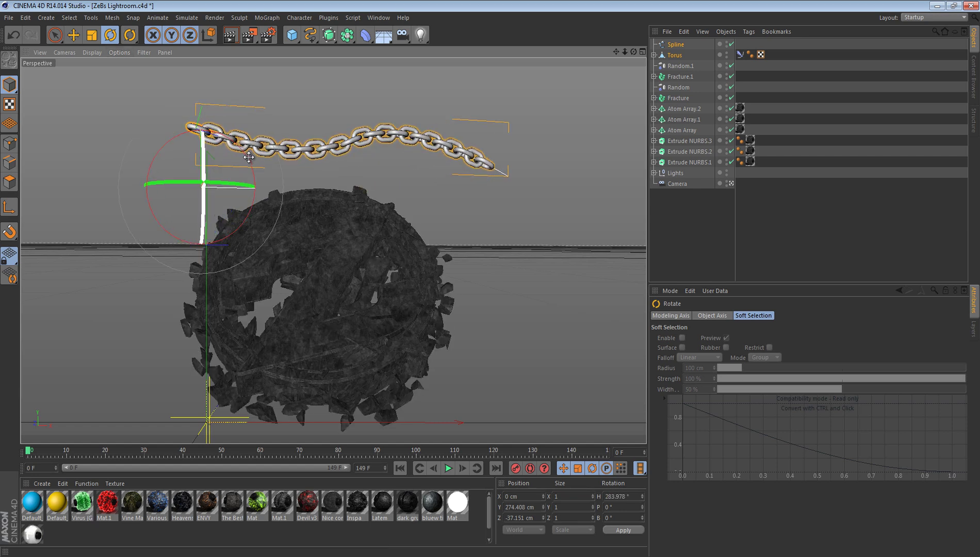
pyautogui.moveTo(254, 163); pyautogui.dragTo(268, 205)
pyautogui.click(56, 37)
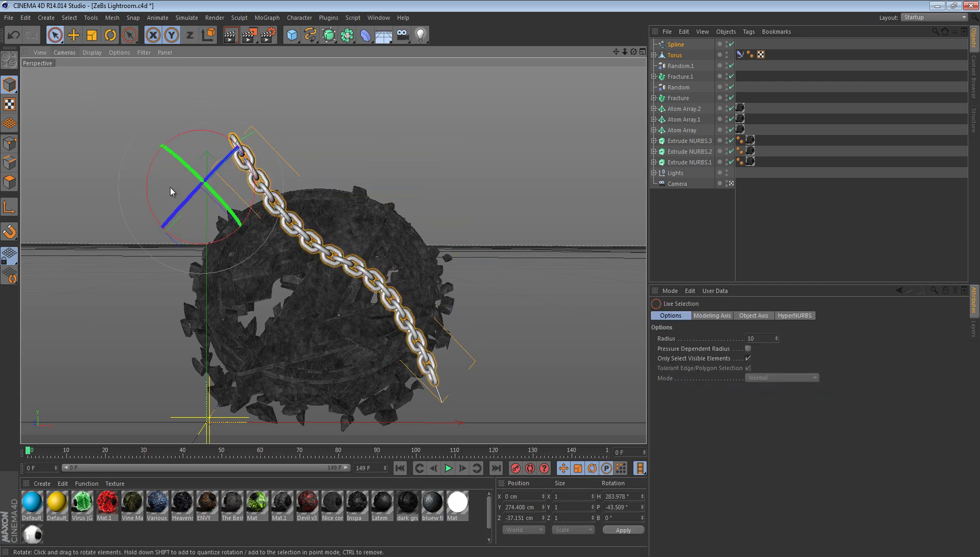
# Step: Move the chain to about X -262, Y 397, Z 154 cm so its lower end meets the logo's upper-left edge
pyautogui.moveTo(200, 96); pyautogui.dragTo(204, 59)
pyautogui.moveTo(292, 151); pyautogui.dragTo(171, 132)
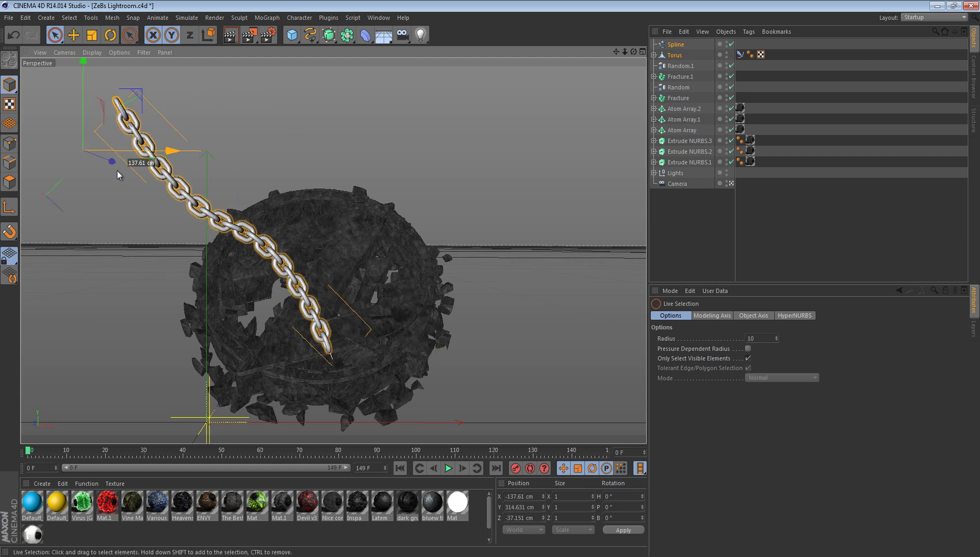
pyautogui.moveTo(109, 162); pyautogui.dragTo(162, 163)
pyautogui.moveTo(68, 70); pyautogui.dragTo(68, 51)
pyautogui.moveTo(97, 155); pyautogui.dragTo(163, 155)
pyautogui.moveTo(75, 79); pyautogui.dragTo(76, 50)
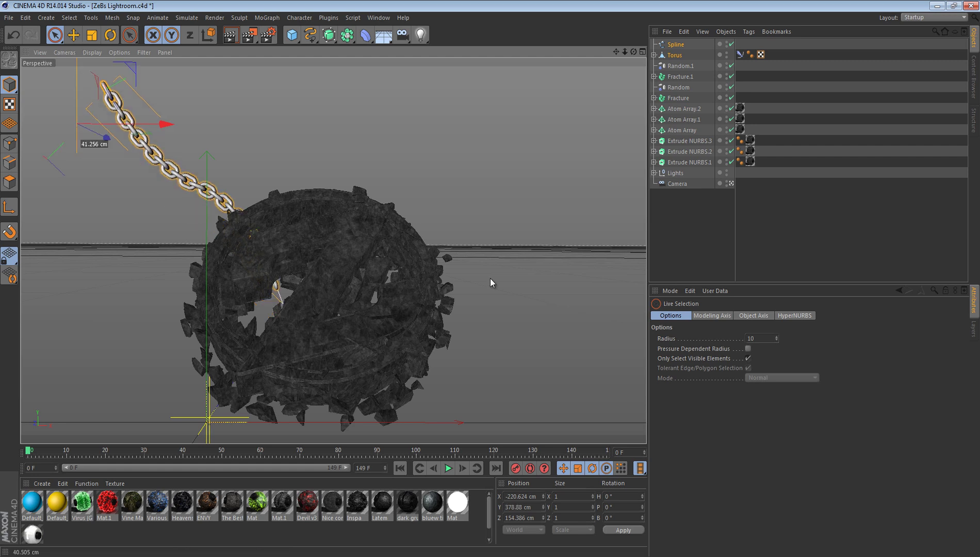
pyautogui.moveTo(159, 129); pyautogui.dragTo(49, 63)
pyautogui.click(107, 197)
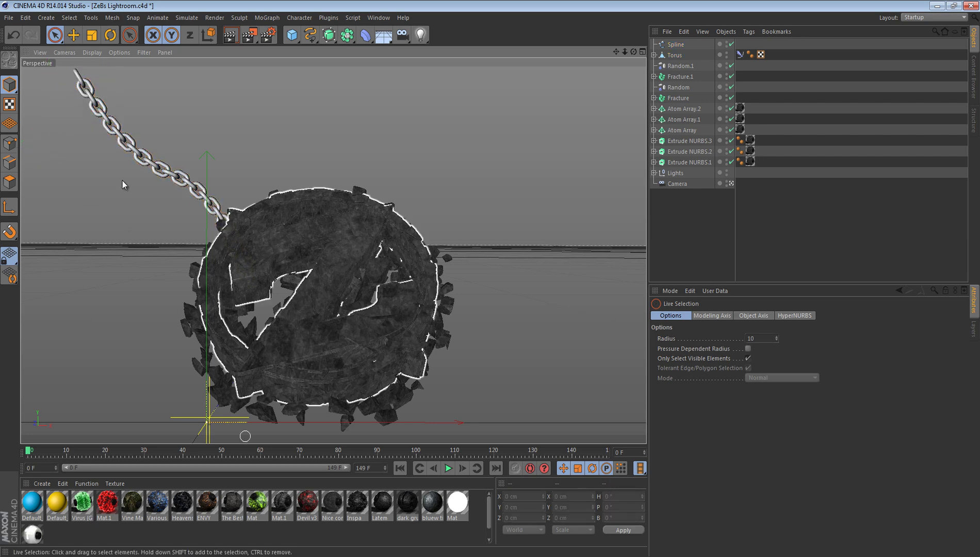
# Step: Apply the Latem material to the chain's Torus with Cubic projection and Seamless enabled
pyautogui.click(332, 530)
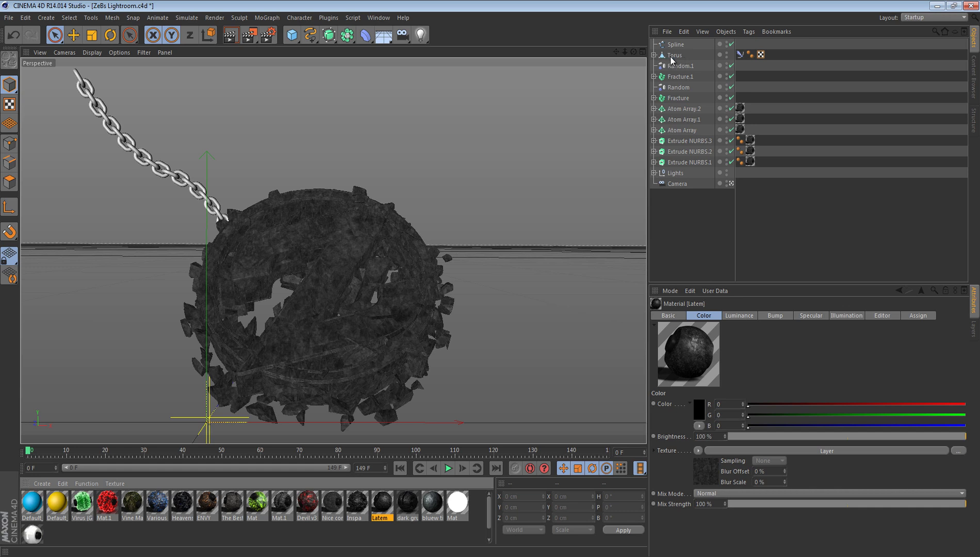
pyautogui.moveTo(672, 59); pyautogui.dragTo(675, 57)
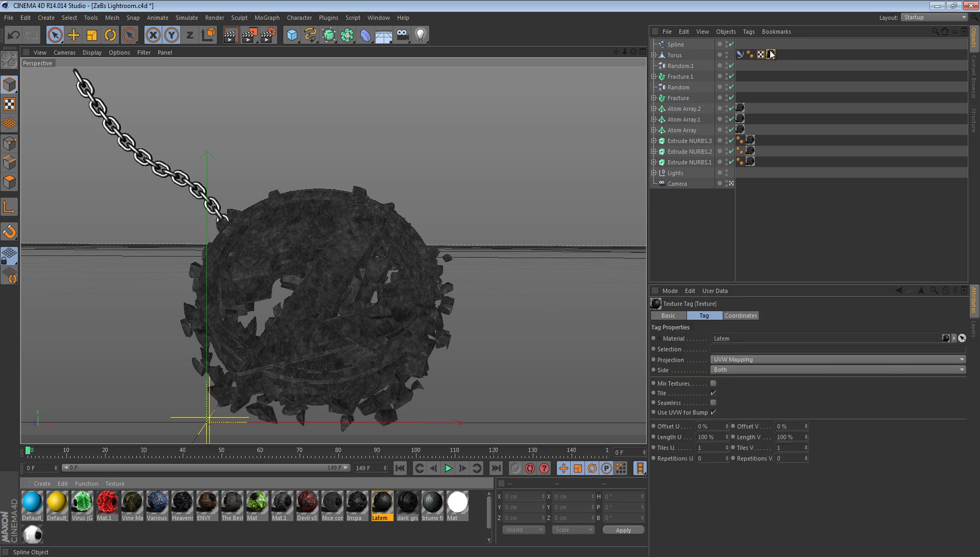
pyautogui.click(722, 360)
pyautogui.click(722, 401)
pyautogui.click(714, 403)
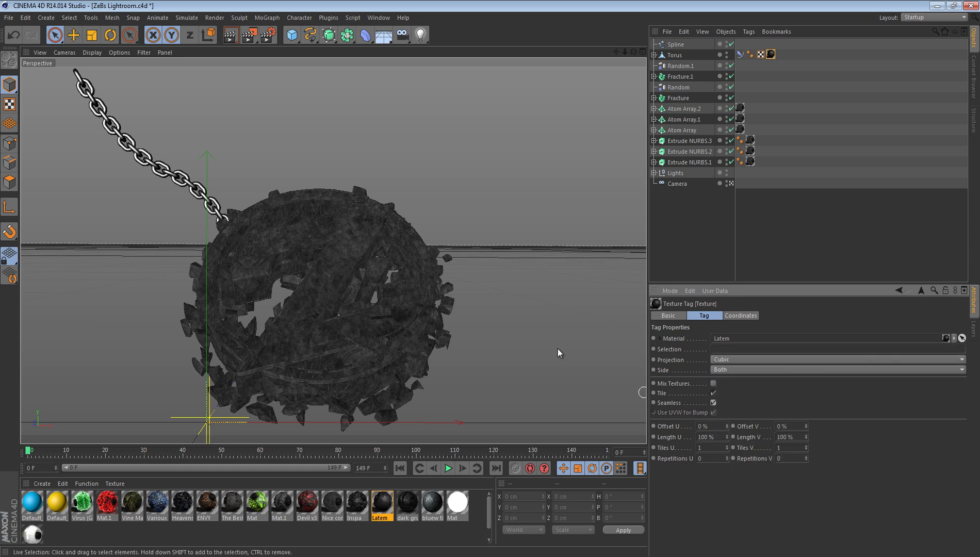
# Step: Render a small region over the upper part of the chain to preview its material
pyautogui.moveTo(250, 35); pyautogui.dragTo(273, 43)
pyautogui.moveTo(159, 167); pyautogui.dragTo(158, 167)
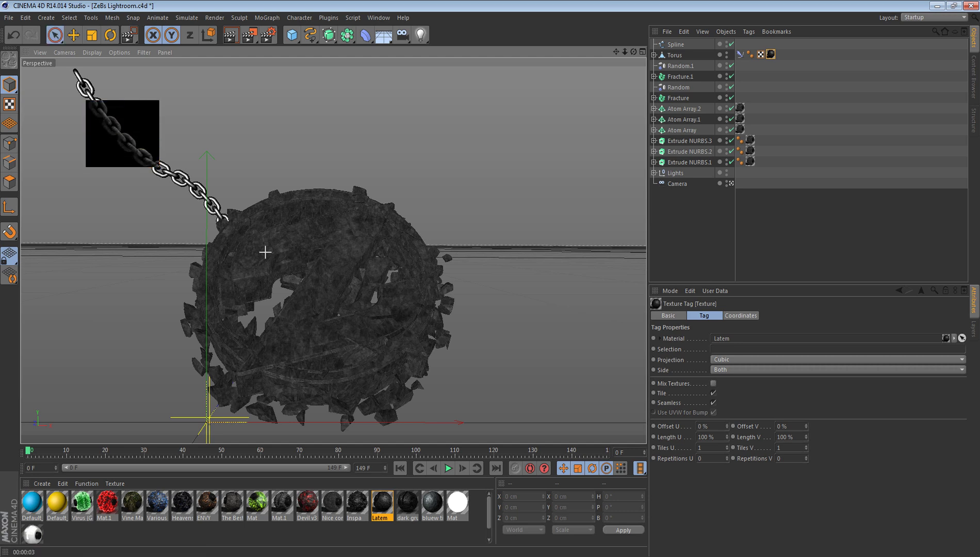
pyautogui.click(364, 162)
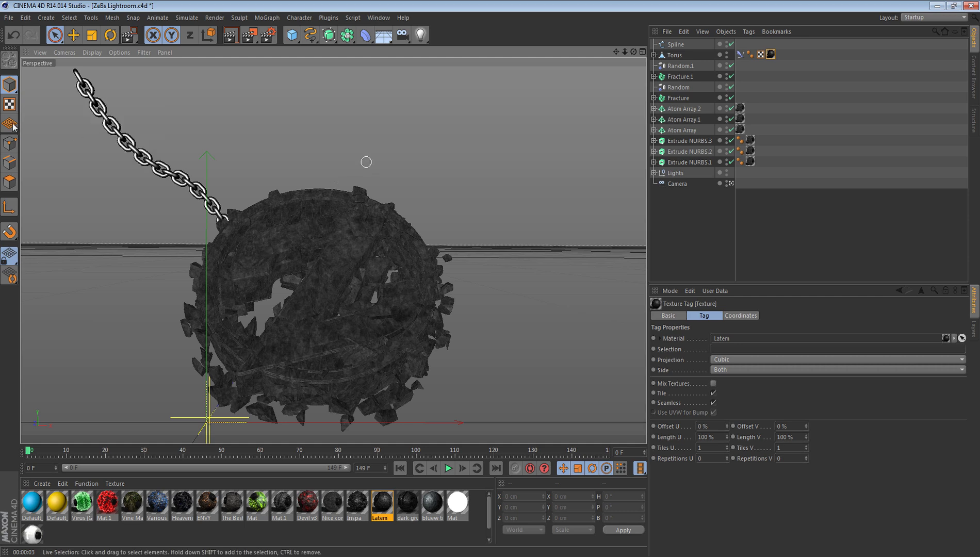
# Step: Duplicate the chain's Spline and Torus together
pyautogui.click(673, 45)
pyautogui.keyDown('ctrl'); pyautogui.click(671, 55); pyautogui.keyUp('ctrl')
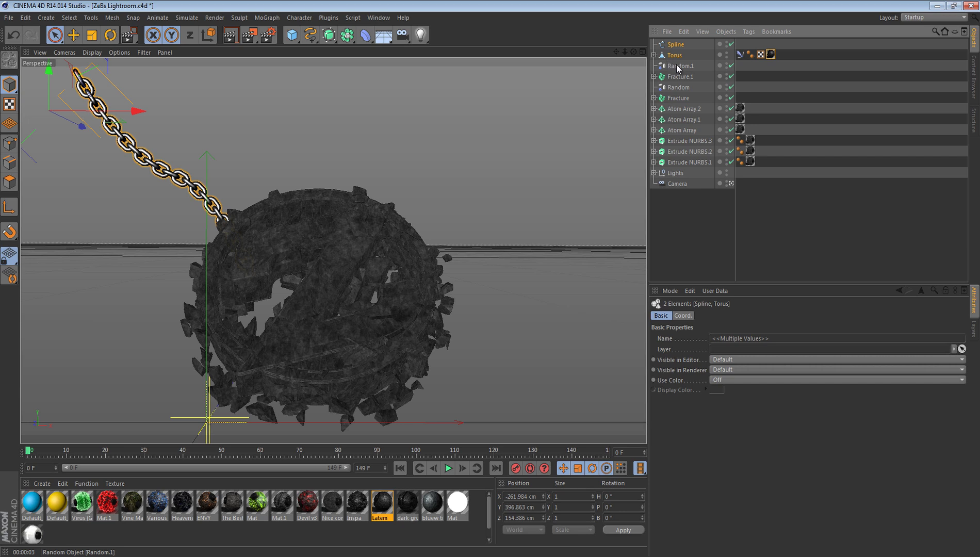
pyautogui.hotkey('ctrl', 'c')
pyautogui.hotkey('ctrl', 'v')
# Step: Rotate the duplicated chain to a heading of about 98° so it slopes opposite to the first chain
pyautogui.click(91, 35)
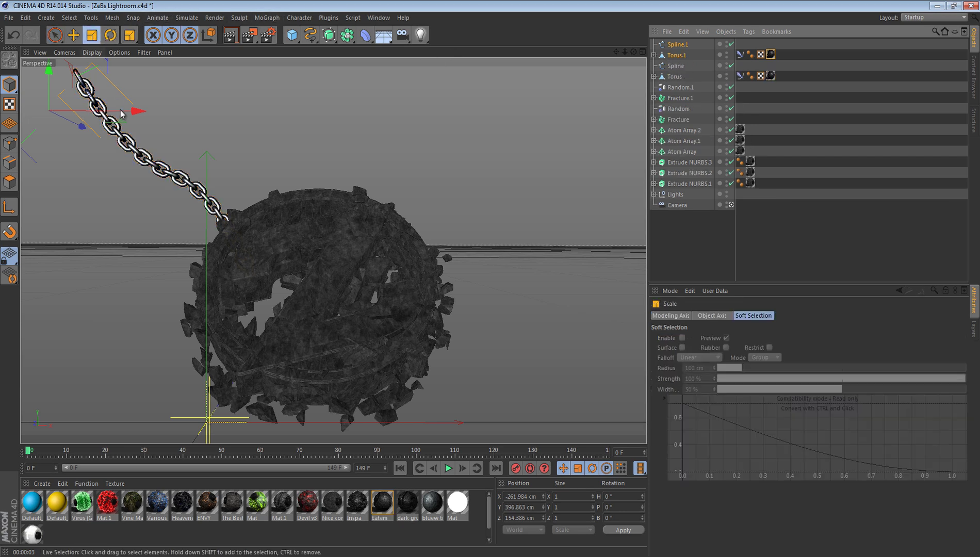
pyautogui.click(55, 35)
pyautogui.click(110, 35)
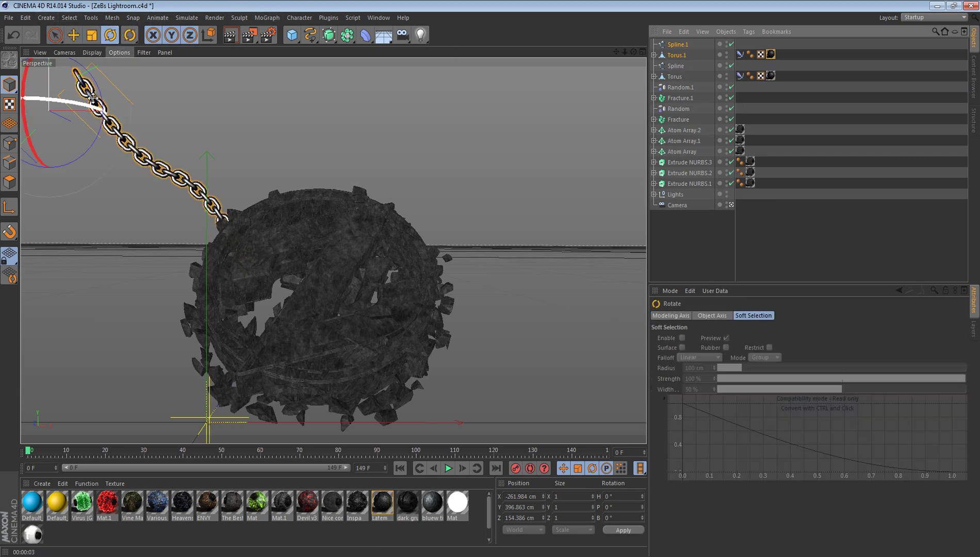
pyautogui.moveTo(56, 102); pyautogui.dragTo(276, 135)
# Step: Move the duplicated chain to the logo's upper-right edge, mirroring the first, with Spline.1 at about X 612, Y 375, Z 252 cm
pyautogui.click(55, 35)
pyautogui.moveTo(137, 115); pyautogui.dragTo(55, 78)
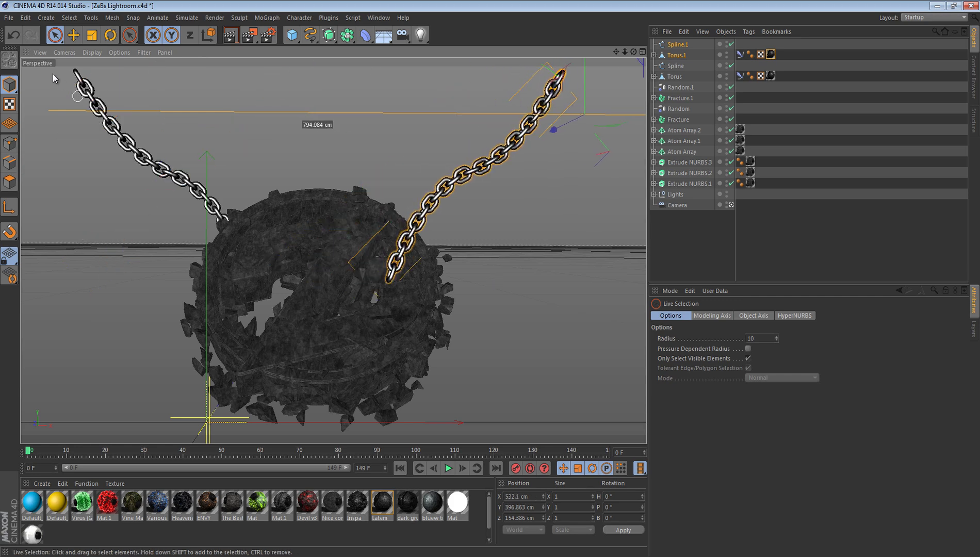
pyautogui.moveTo(561, 130); pyautogui.dragTo(553, 129)
pyautogui.moveTo(637, 128); pyautogui.dragTo(660, 127)
pyautogui.moveTo(565, 124); pyautogui.dragTo(565, 124)
pyautogui.moveTo(586, 65); pyautogui.dragTo(589, 51)
pyautogui.click(578, 251)
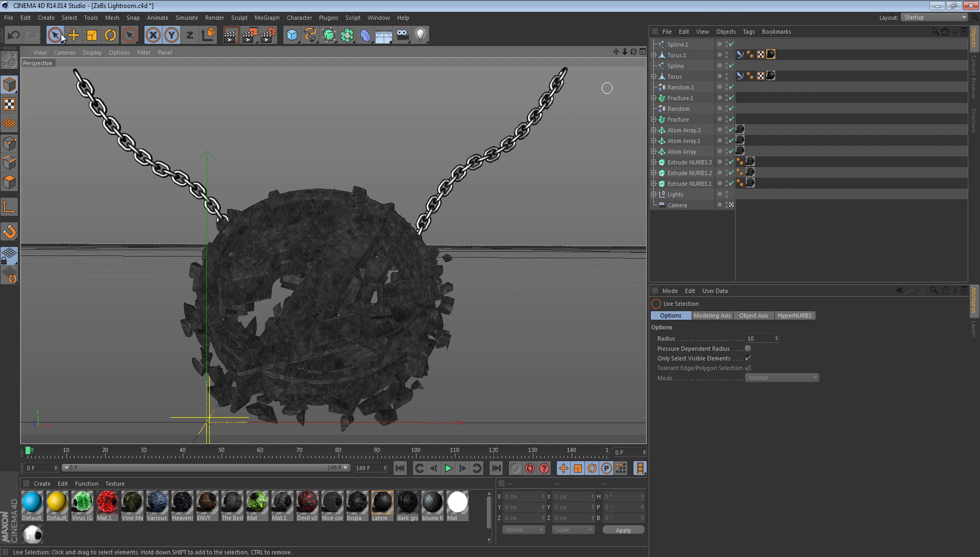
# Step: Select the right-hand chain's Spline.1 and Torus.1 together
pyautogui.click(674, 55)
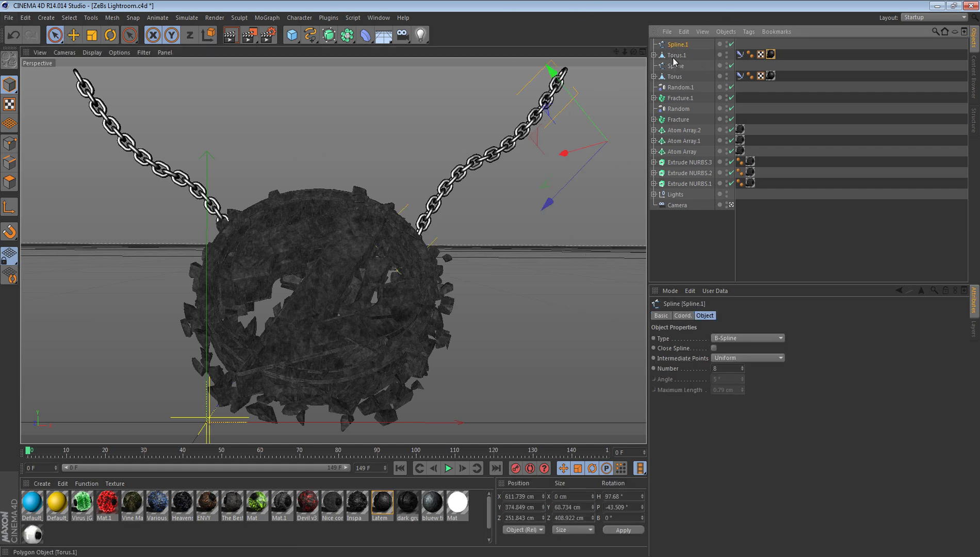
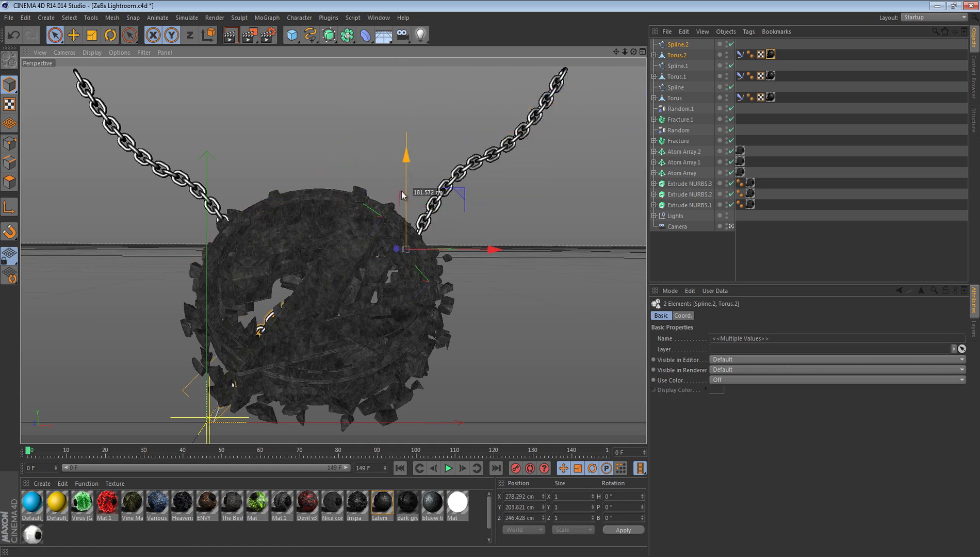
# Step: Move the third chain (Spline.2 and Torus.2) to about Z 169 cm and rotate it to a pitch of about -29°
pyautogui.moveTo(397, 248)
pyautogui.mouseDown()
pyautogui.moveTo(427, 262)
pyautogui.moveTo(420, 231)
pyautogui.moveTo(395, 243)
pyautogui.mouseUp()
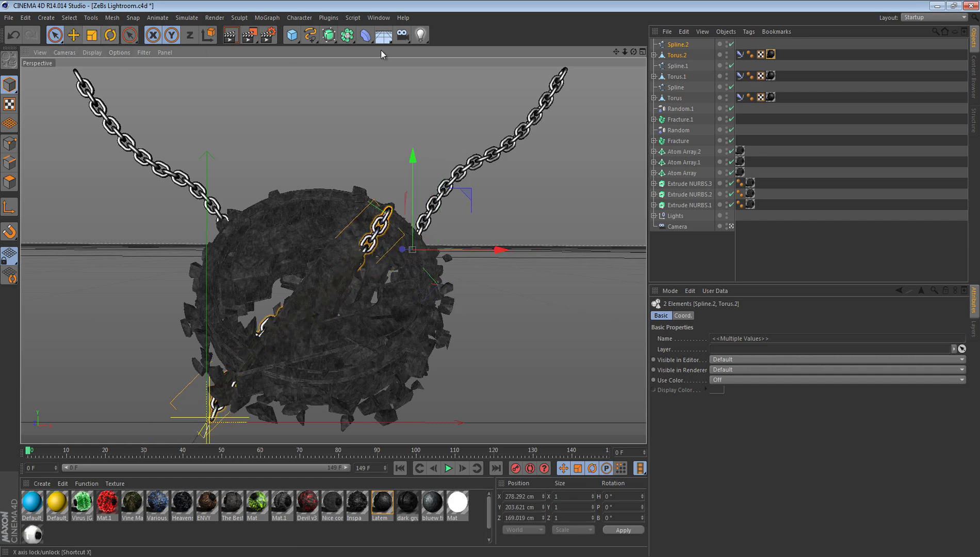
pyautogui.click(733, 226)
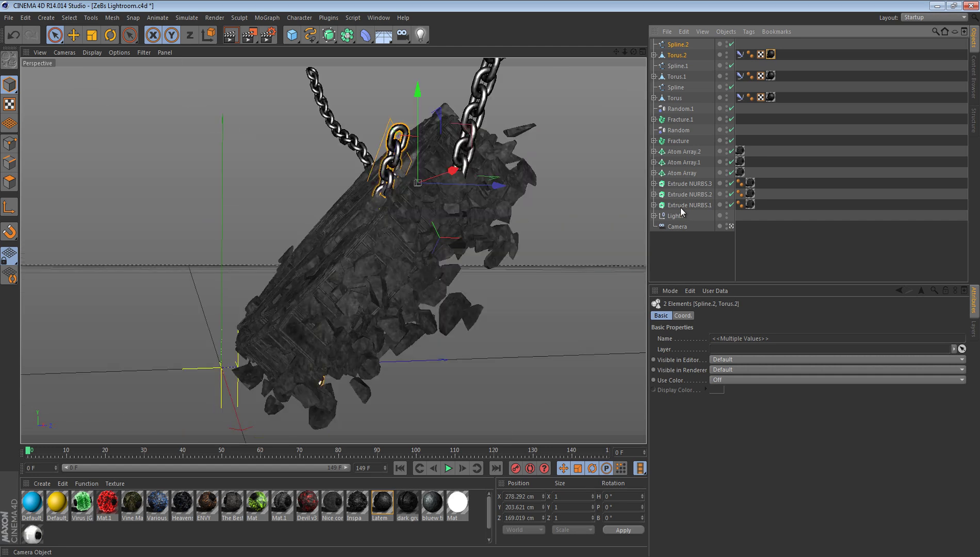
pyautogui.click(110, 35)
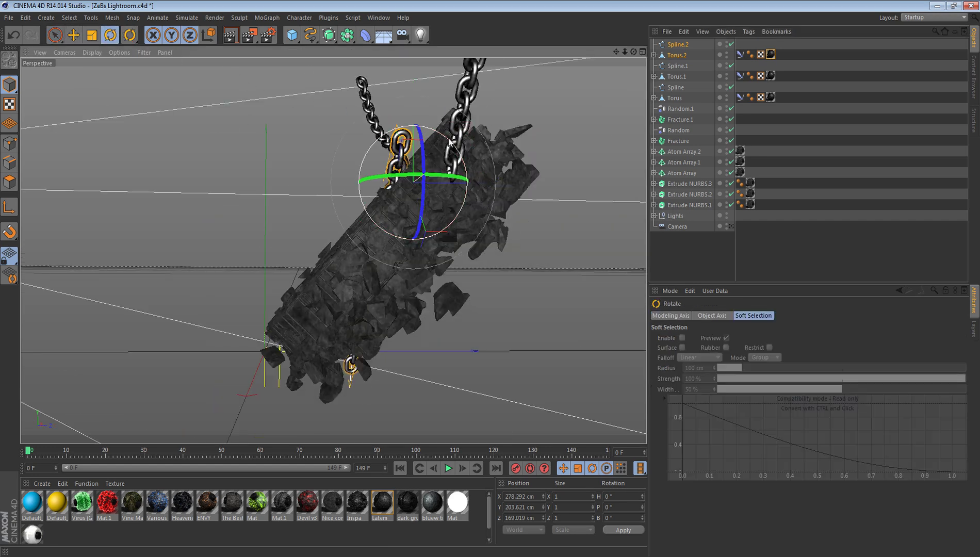
pyautogui.moveTo(430, 154); pyautogui.dragTo(472, 150)
pyautogui.press('space')
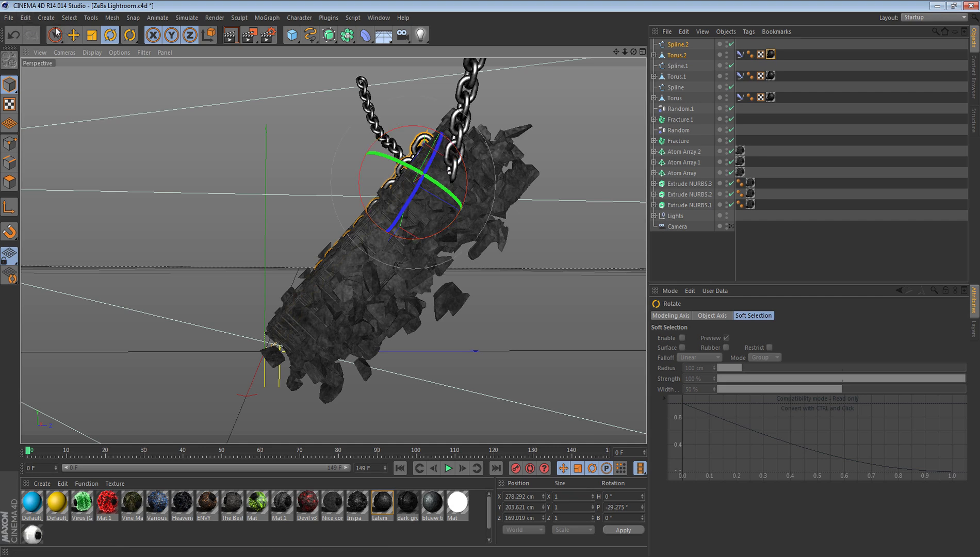
pyautogui.click(731, 226)
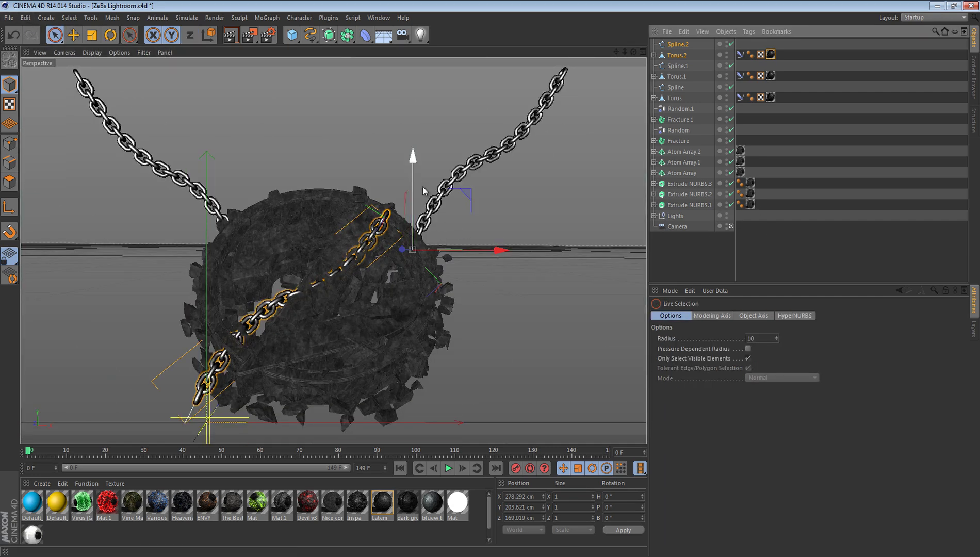
# Step: Move the third chain to about Y 239, Z 172 cm and scale it up uniformly so it extends past the logo
pyautogui.moveTo(423, 149); pyautogui.dragTo(427, 129)
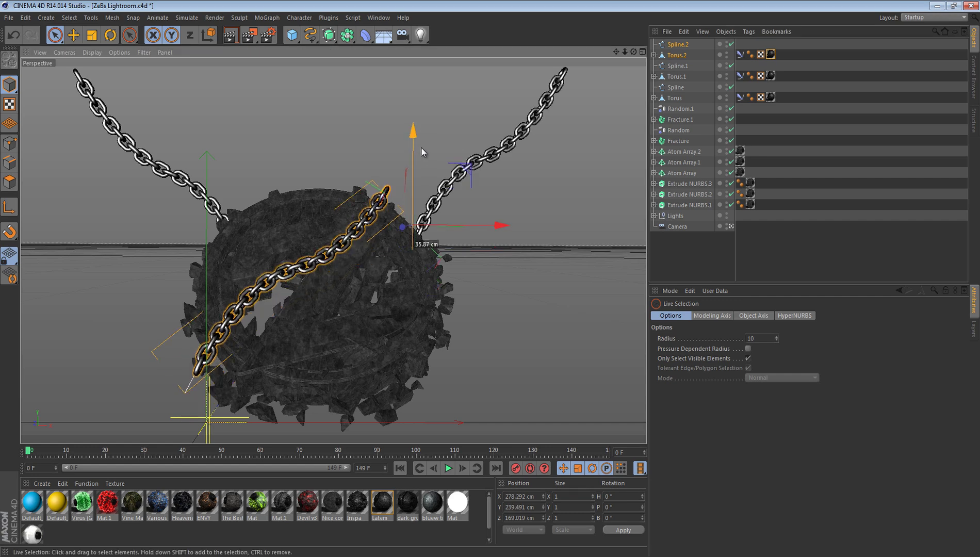
pyautogui.moveTo(403, 227); pyautogui.dragTo(403, 228)
pyautogui.press('t')
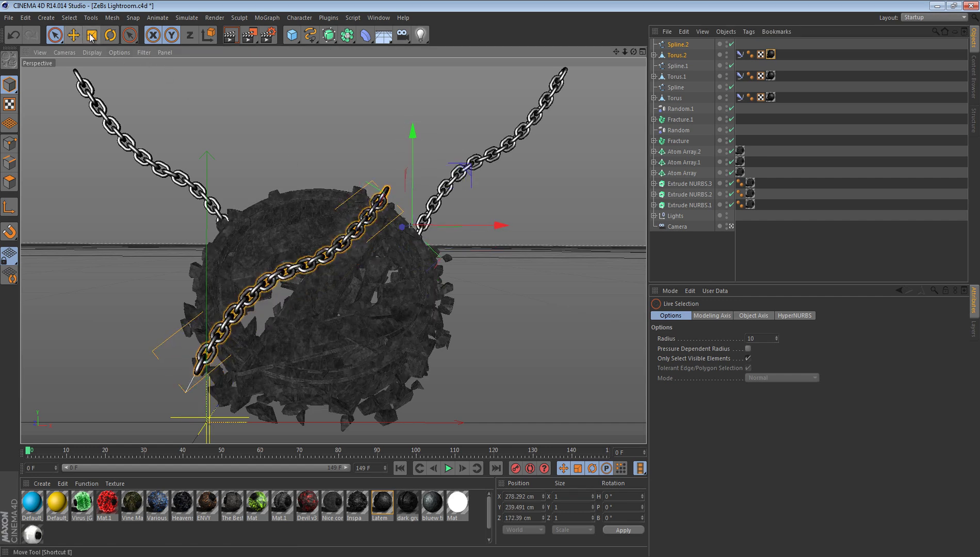
pyautogui.moveTo(208, 147); pyautogui.dragTo(315, 142)
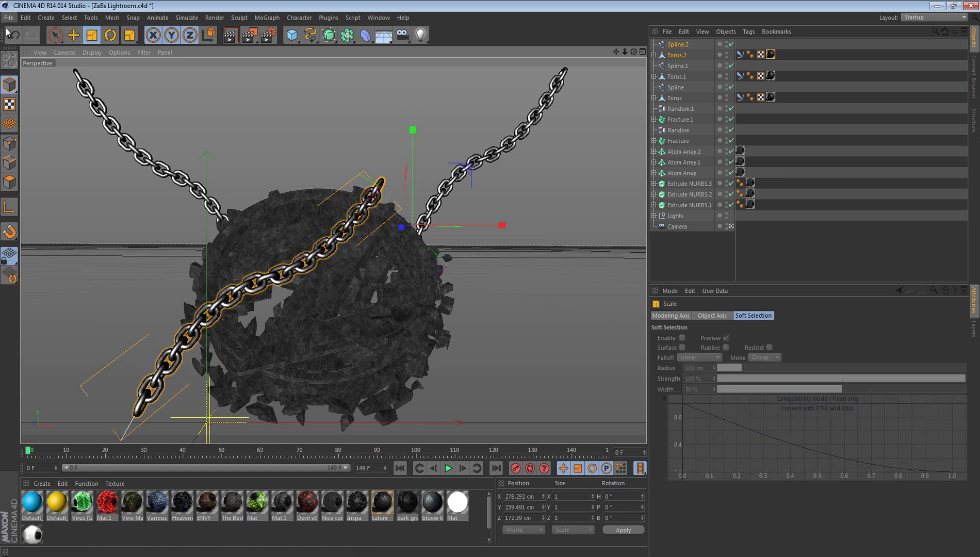
pyautogui.click(55, 35)
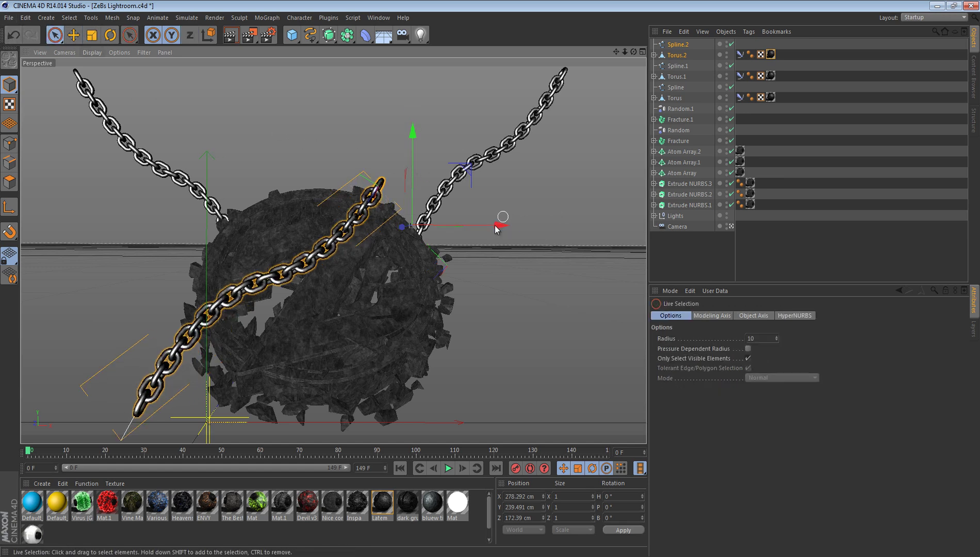
# Step: Move the enlarged chain behind the logo, to about X 272, Y 272, Z 317 cm
pyautogui.moveTo(495, 229); pyautogui.dragTo(518, 221)
pyautogui.moveTo(445, 124); pyautogui.dragTo(444, 109)
pyautogui.moveTo(429, 216); pyautogui.dragTo(447, 207)
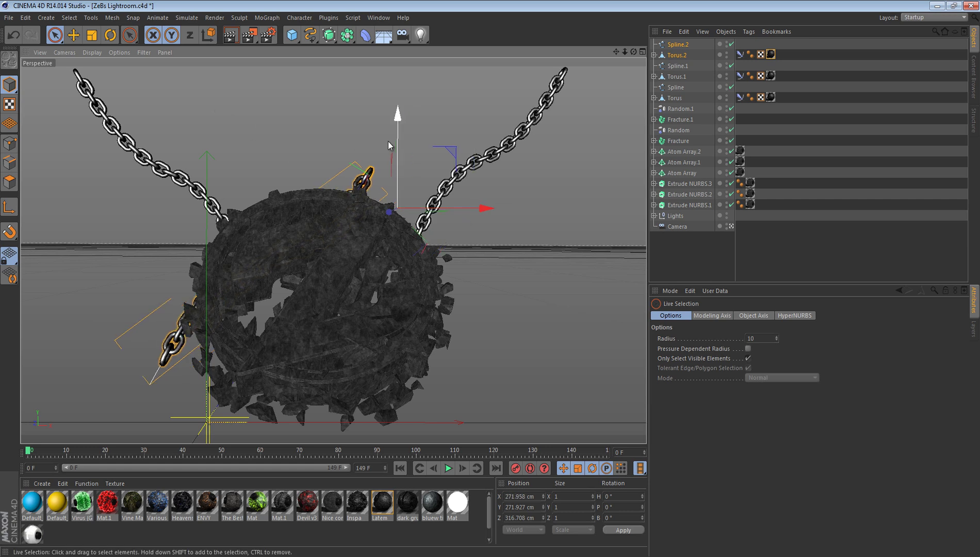
# Step: Duplicate the chain behind the logo and rotate the copy to a bank of about 279° so it slopes the opposite way
pyautogui.hotkey('ctrl', 'c')
pyautogui.hotkey('ctrl', 'v')
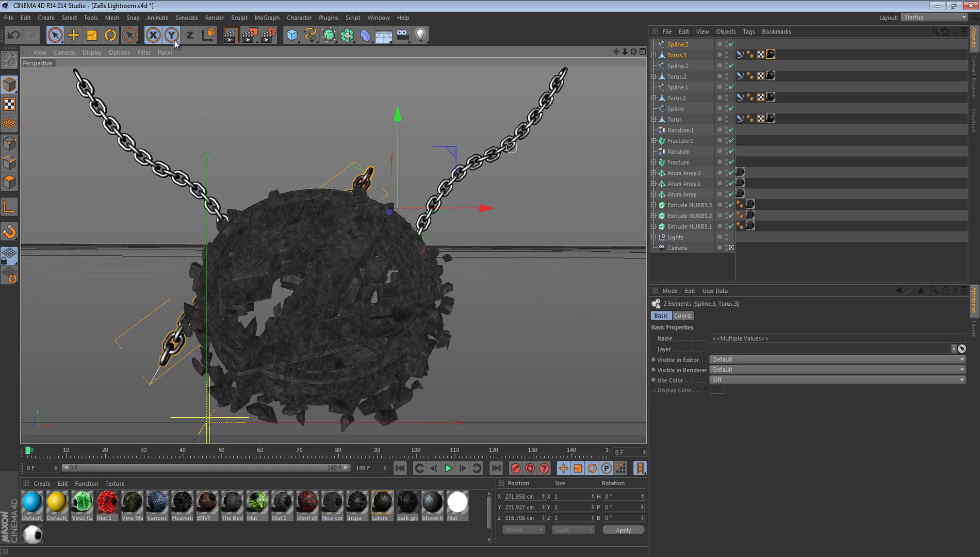
pyautogui.click(110, 37)
pyautogui.moveTo(45, 157); pyautogui.dragTo(472, 281)
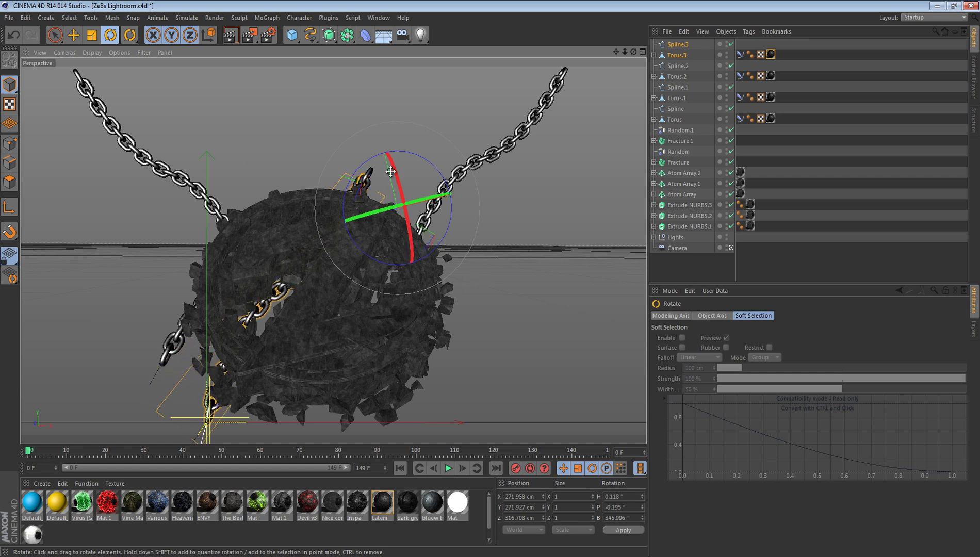
pyautogui.moveTo(363, 167); pyautogui.dragTo(77, 114)
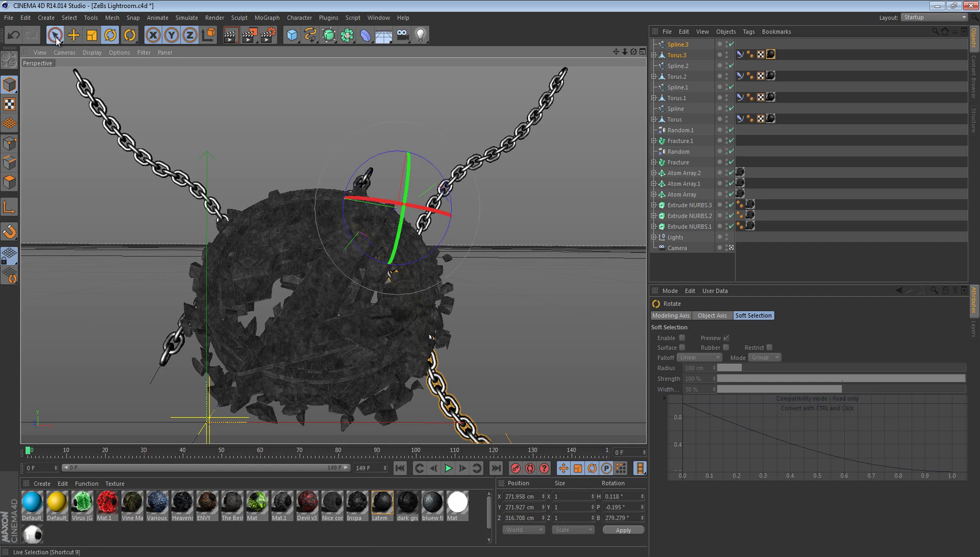
pyautogui.click(55, 36)
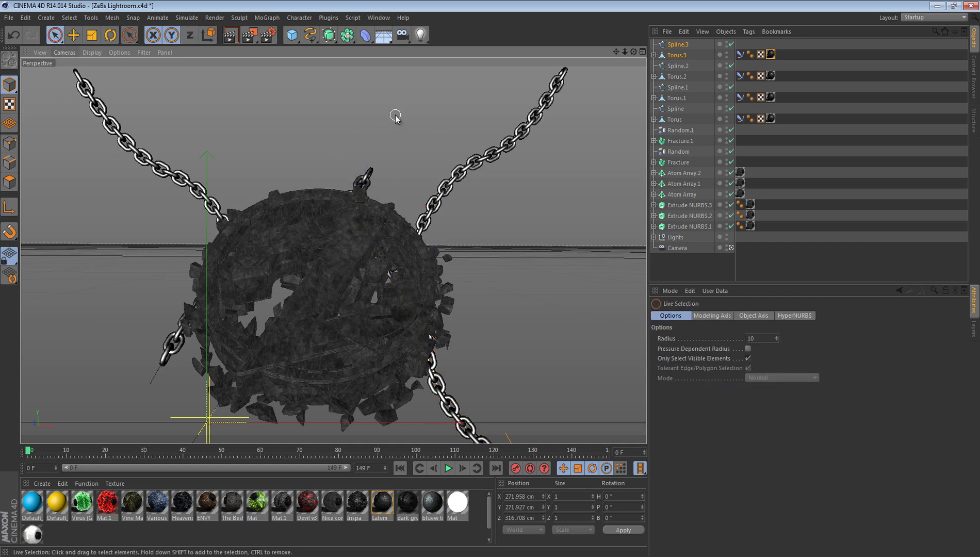
pyautogui.click(687, 47)
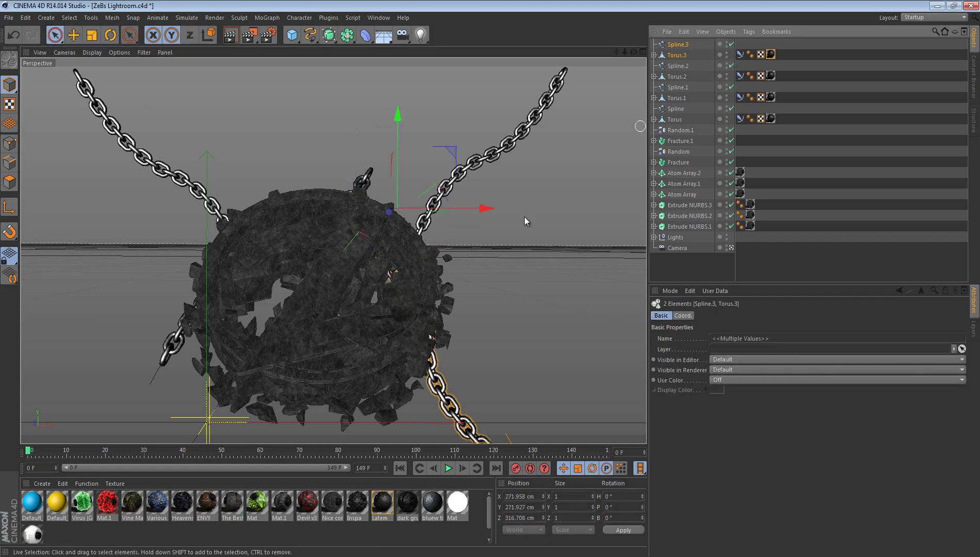
# Step: Move the fourth chain behind the logo, to about X 107, Y 352 cm
pyautogui.moveTo(486, 209); pyautogui.dragTo(345, 155)
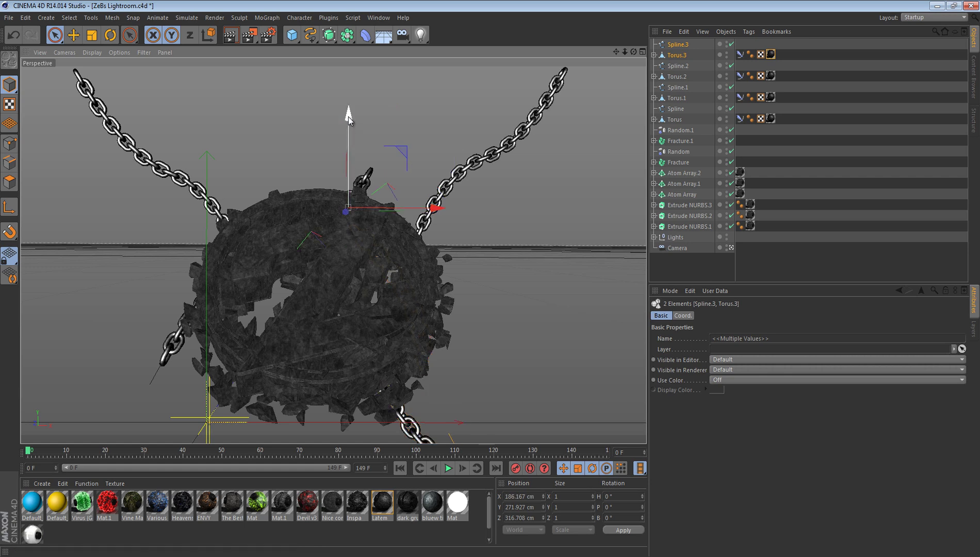
pyautogui.moveTo(349, 115); pyautogui.dragTo(344, 59)
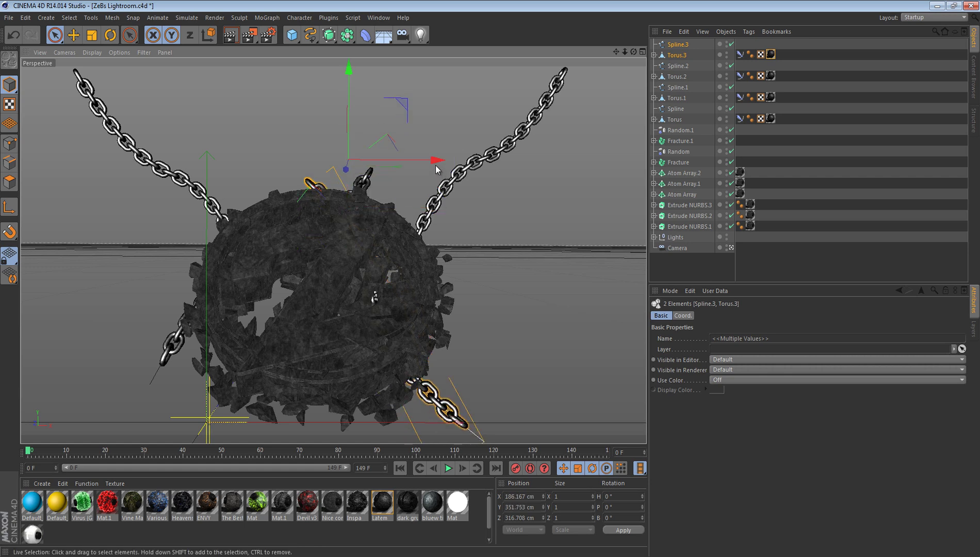
pyautogui.moveTo(439, 162); pyautogui.dragTo(393, 163)
# Step: Scale the fourth chain up slightly and move it to about X 64, Y 393 cm
pyautogui.click(92, 35)
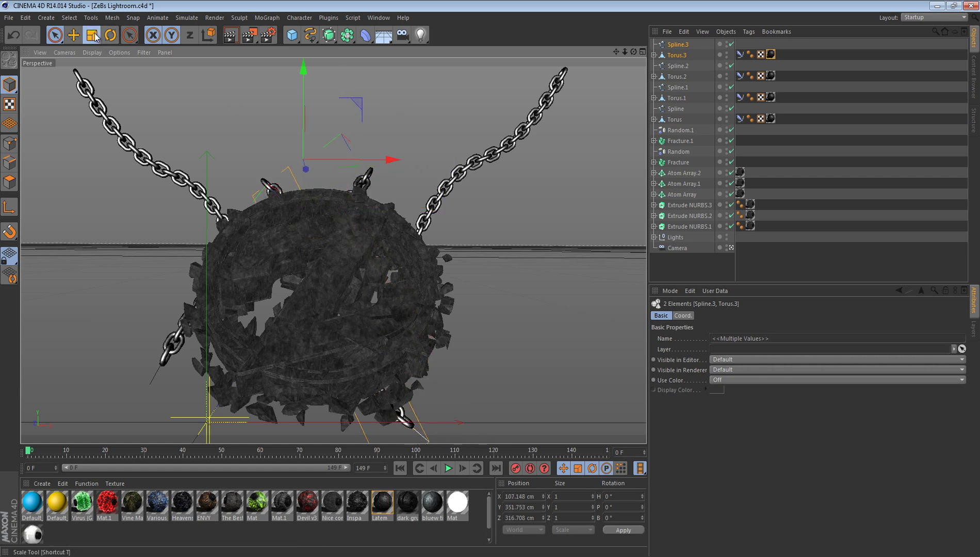
pyautogui.moveTo(218, 107); pyautogui.dragTo(224, 106)
pyautogui.click(57, 35)
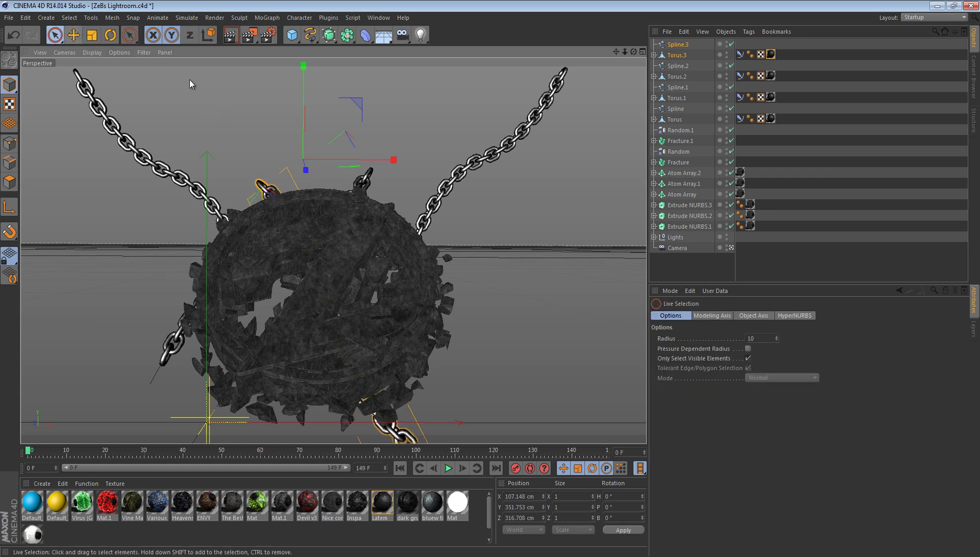
pyautogui.moveTo(310, 74); pyautogui.dragTo(309, 73)
pyautogui.moveTo(390, 135); pyautogui.dragTo(365, 141)
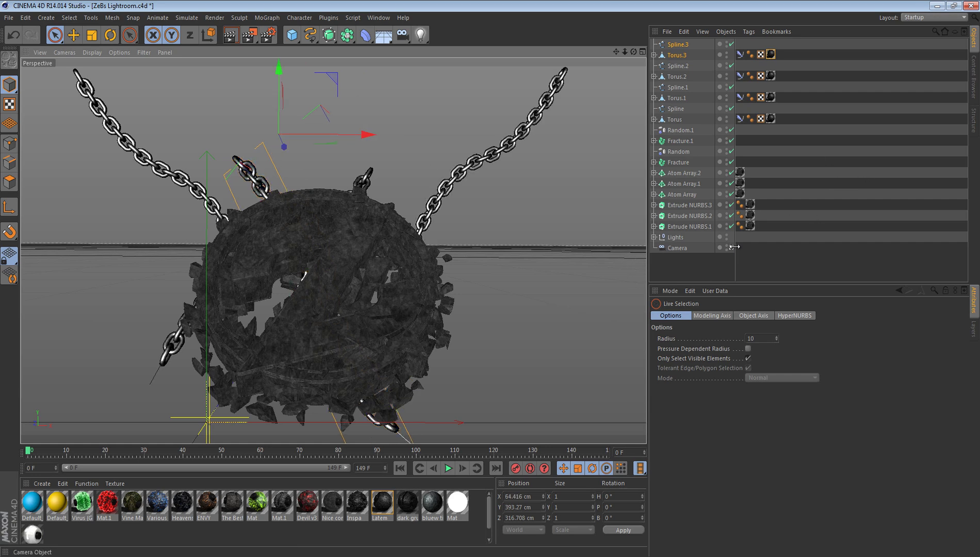
# Step: Tilt the fourth chain to a pitch of about -10° from a side view, then return to the scene camera
pyautogui.click(731, 248)
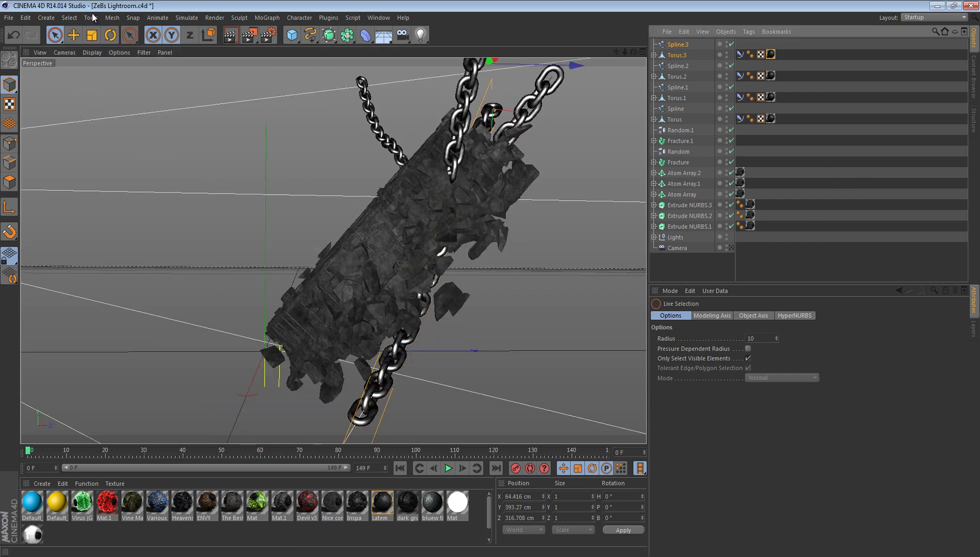
pyautogui.click(110, 35)
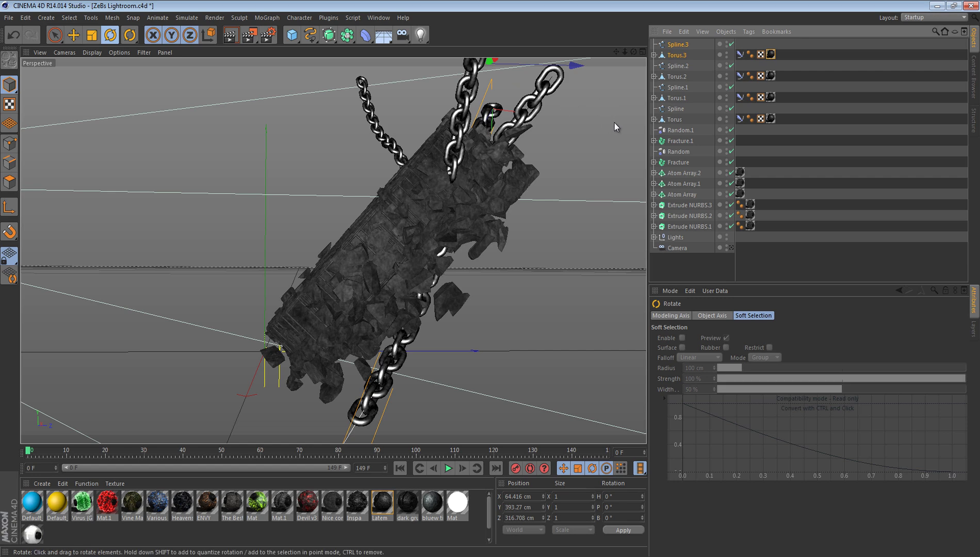
pyautogui.moveTo(614, 123); pyautogui.dragTo(594, 144)
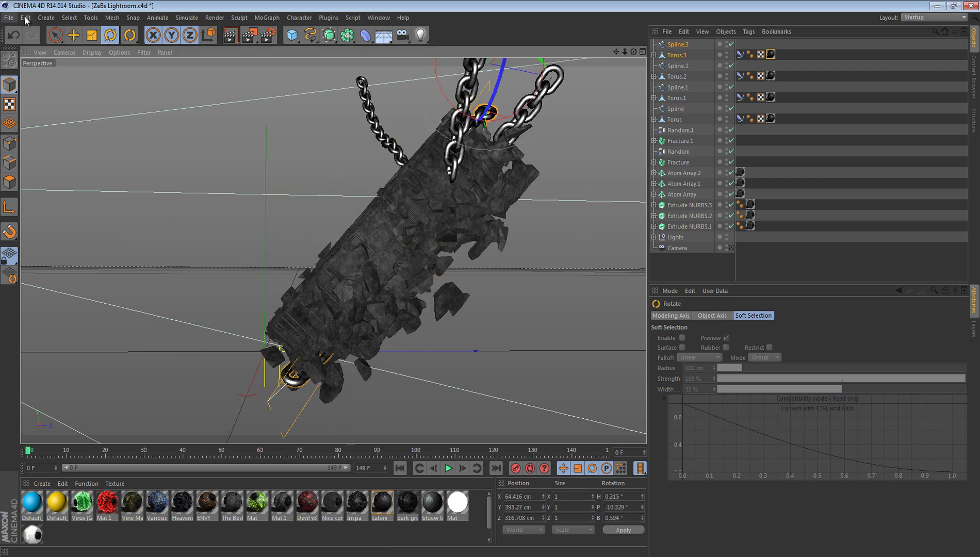
pyautogui.click(55, 35)
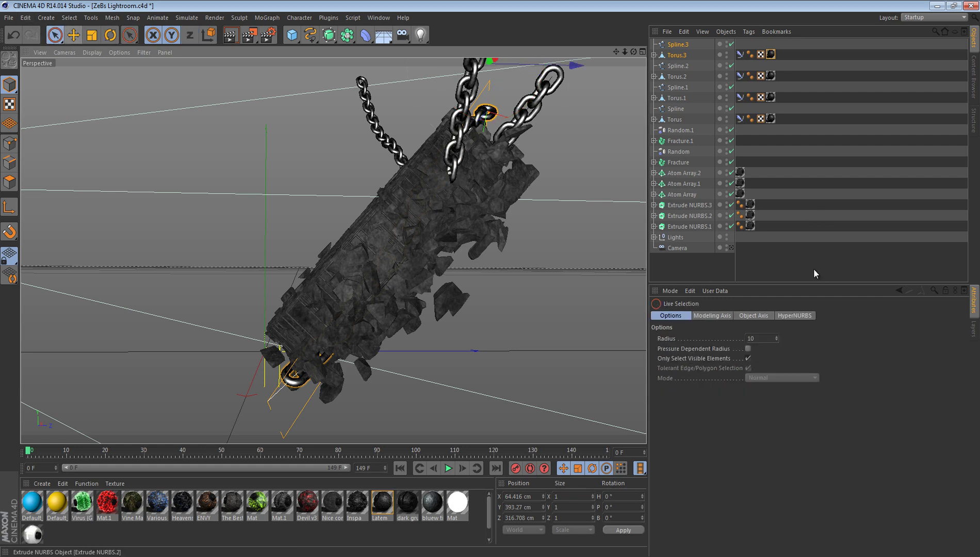
pyautogui.click(732, 247)
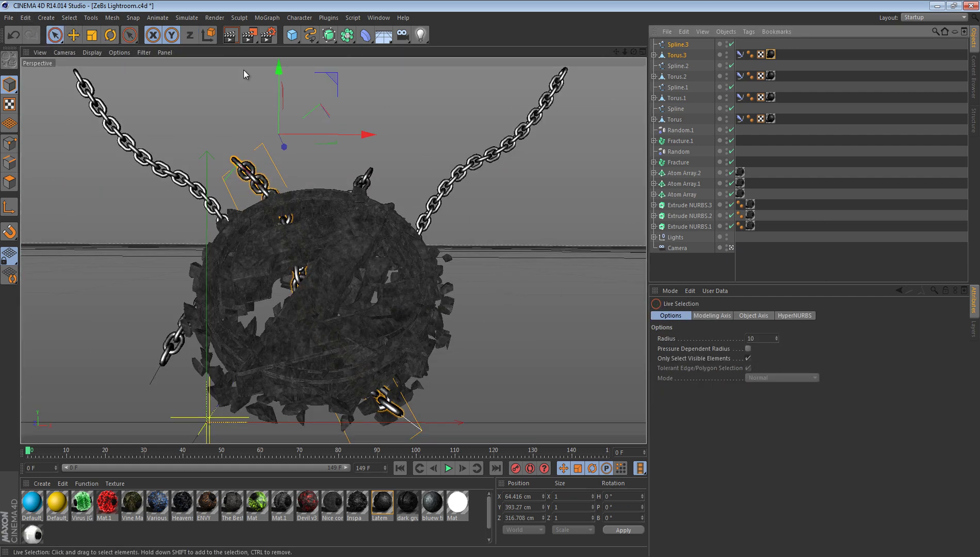
# Step: Position the fourth chain at about X 81, Y 376 cm behind the logo's upper-left edge and deselect it
pyautogui.moveTo(277, 72); pyautogui.dragTo(283, 82)
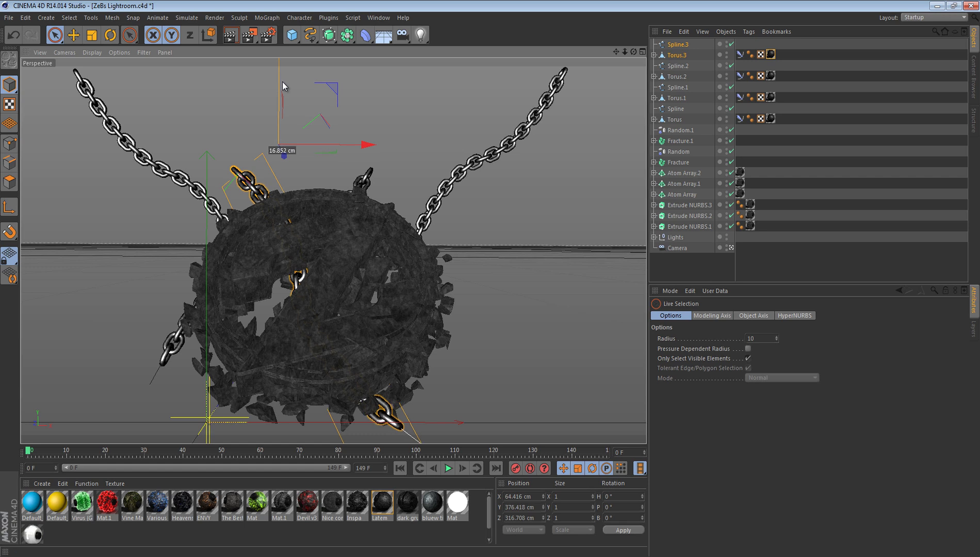
pyautogui.moveTo(368, 145); pyautogui.dragTo(377, 152)
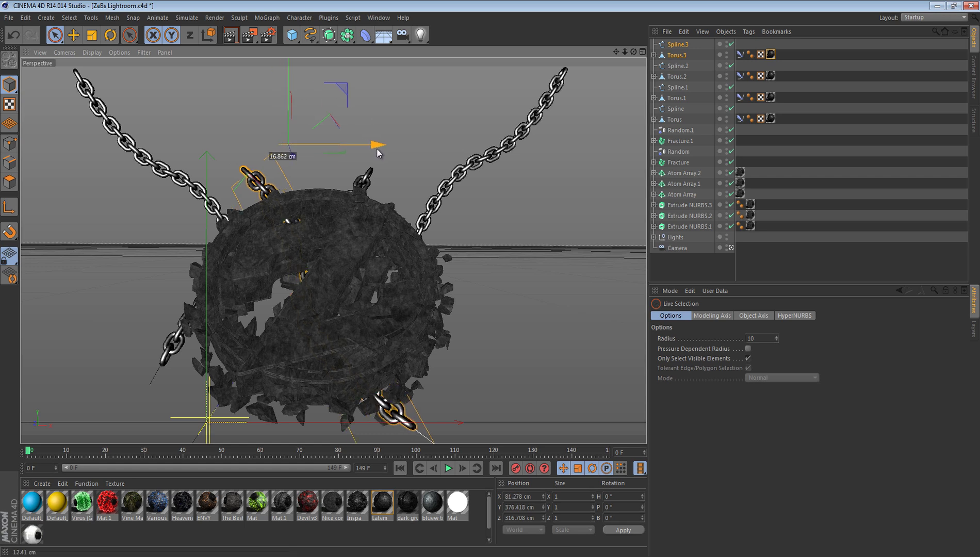
pyautogui.click(557, 243)
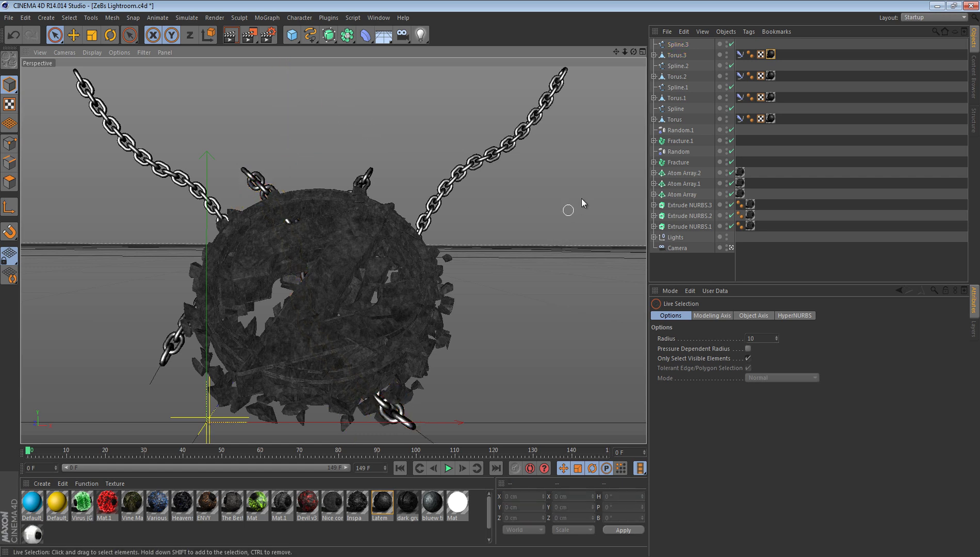
# Step: Add an Umami spline object to the scene and show its mesh settings
pyautogui.click(340, 17)
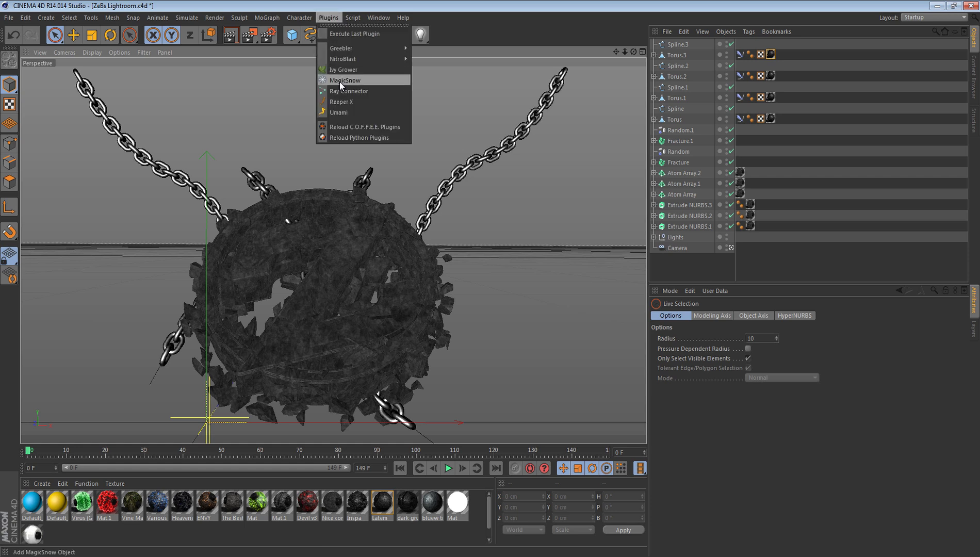
pyautogui.click(335, 113)
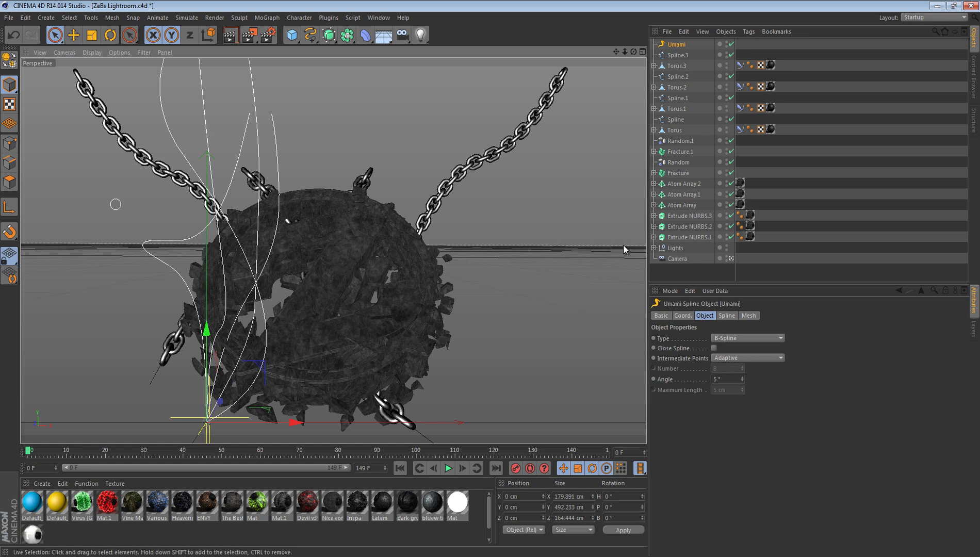
pyautogui.click(728, 315)
pyautogui.click(745, 316)
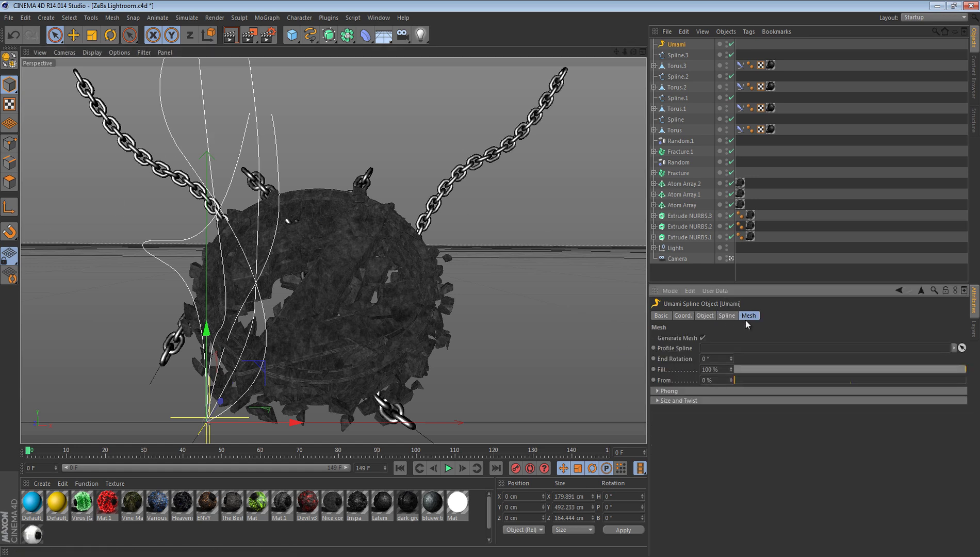
# Step: Add a Circle spline to serve as the Umami object's profile
pyautogui.click(291, 35)
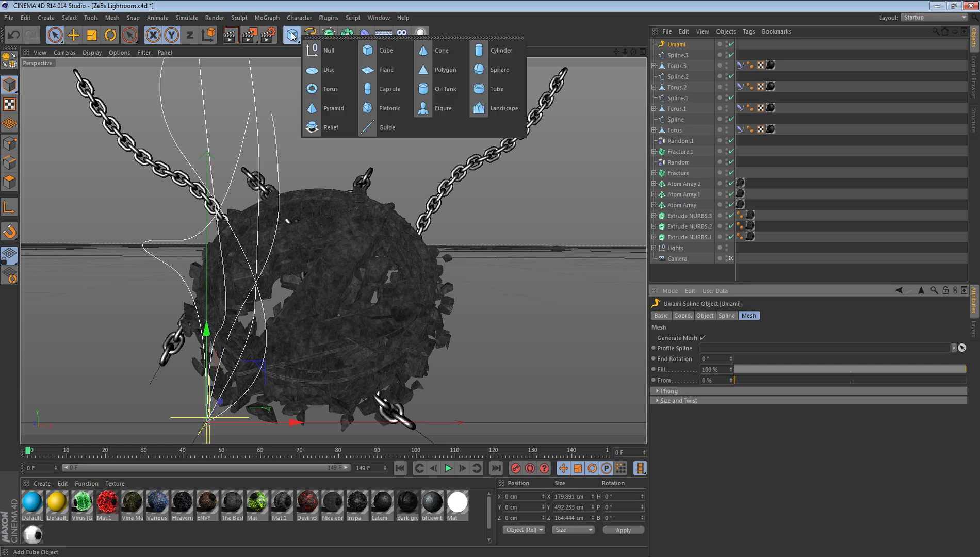
pyautogui.click(292, 40)
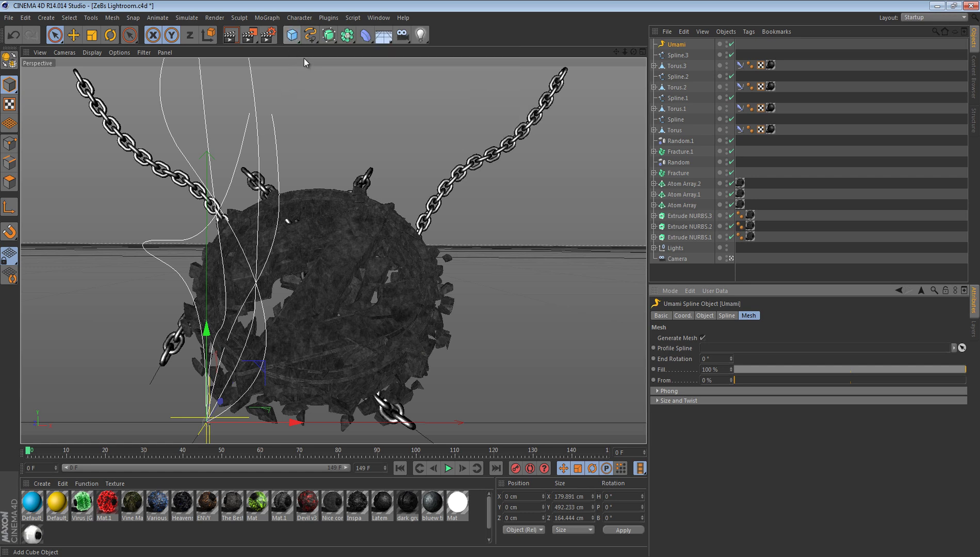
pyautogui.click(310, 40)
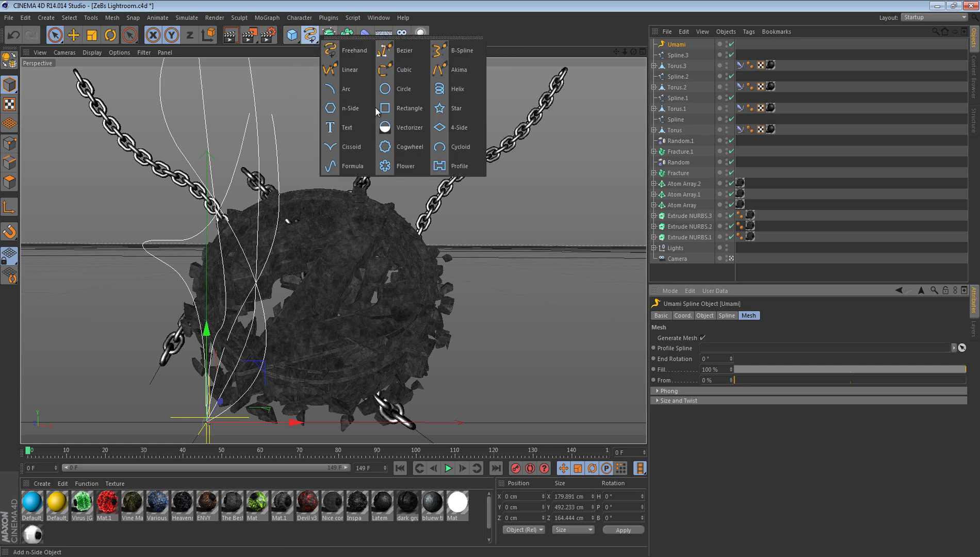
pyautogui.click(398, 91)
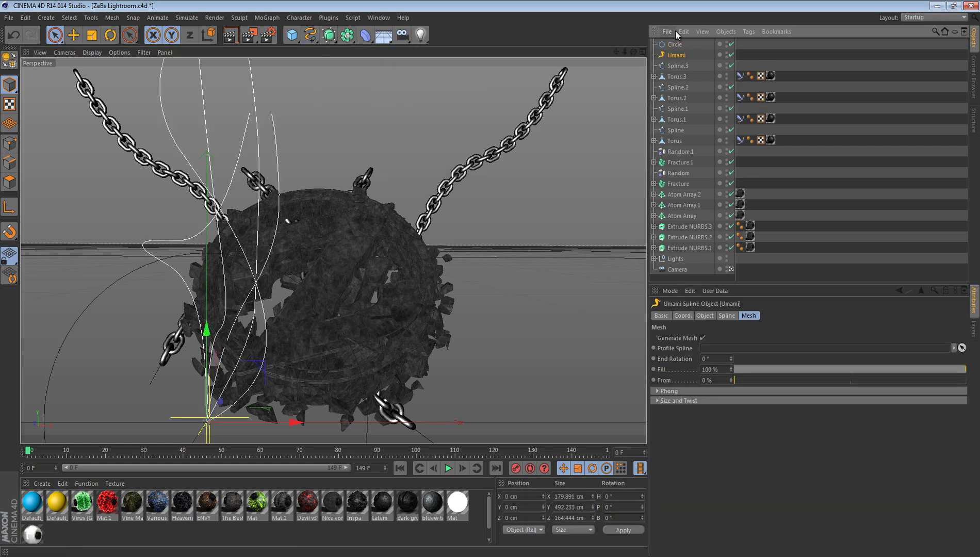
# Step: Assign the Circle spline as the Umami object's profile and set the circle's radius to 10 cm
pyautogui.moveTo(712, 355); pyautogui.dragTo(716, 347)
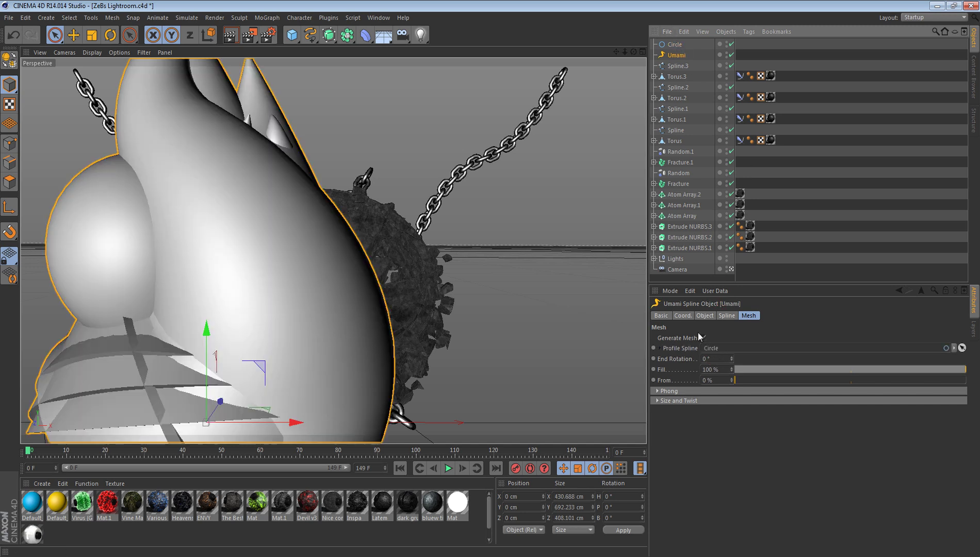
pyautogui.click(674, 44)
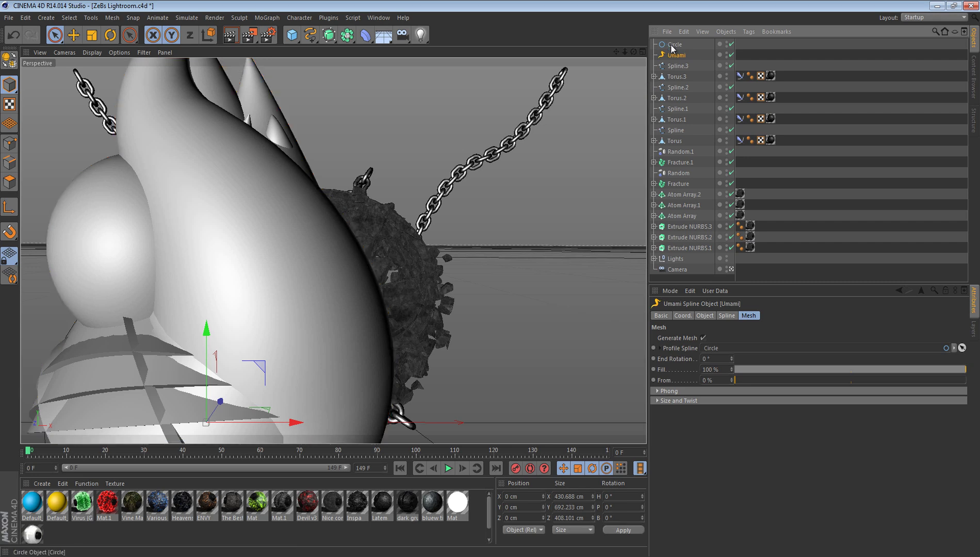
pyautogui.click(736, 357)
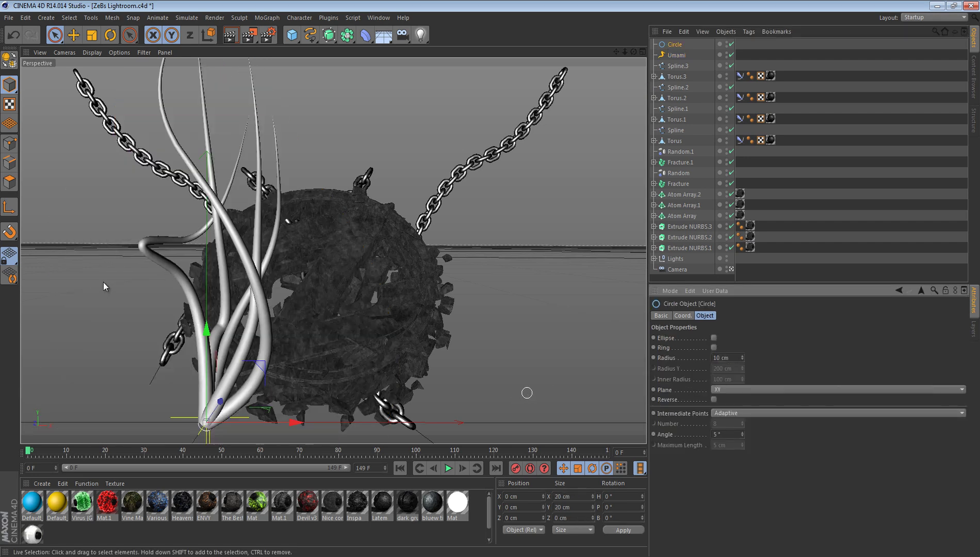
# Step: Set the Umami splines' random heading rotation (R.H) to 360
pyautogui.click(681, 54)
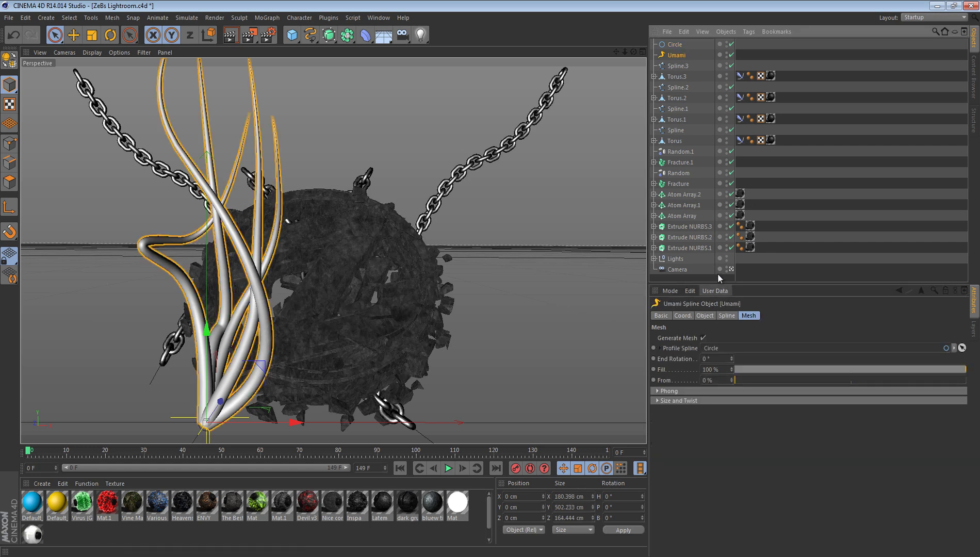
pyautogui.click(725, 315)
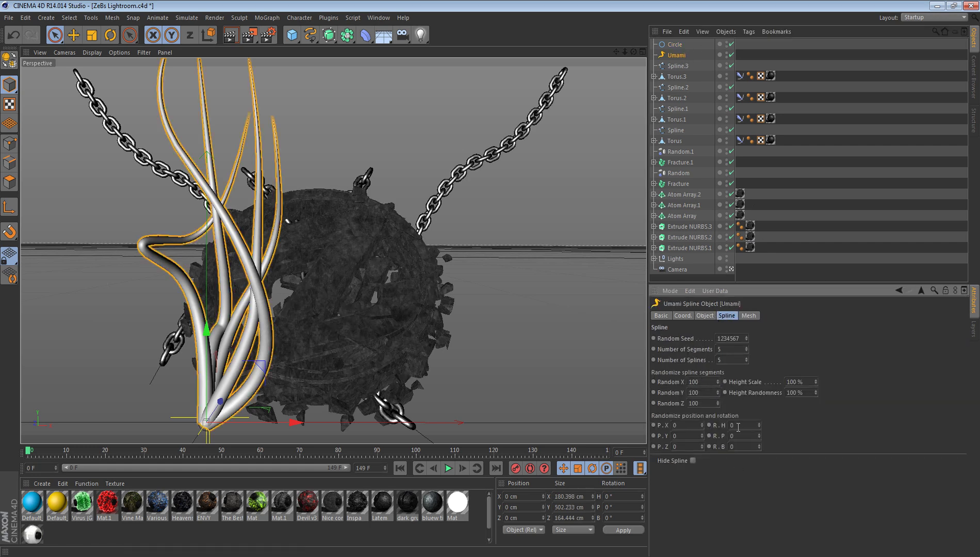
pyautogui.write('360')
pyautogui.press('BackSpace')
pyautogui.press('Return')
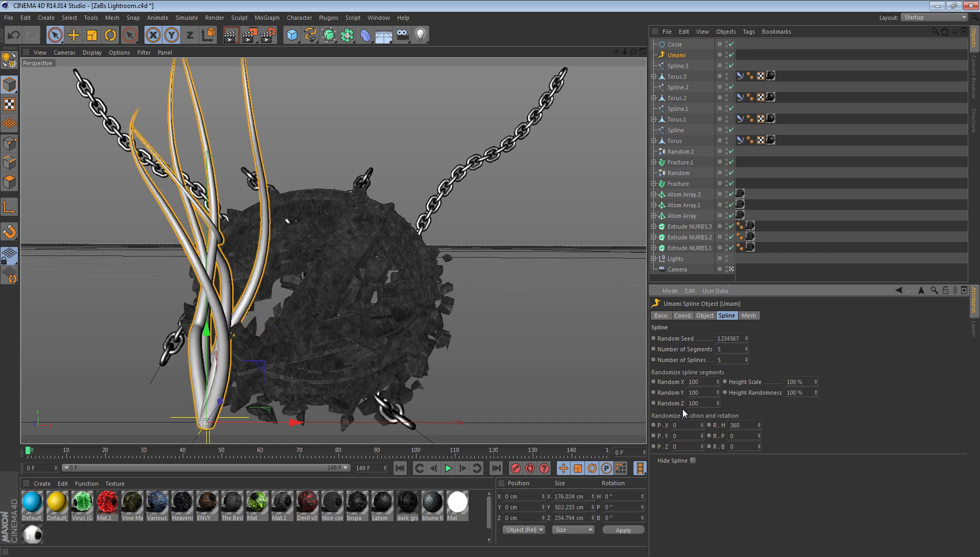
pyautogui.press('0')
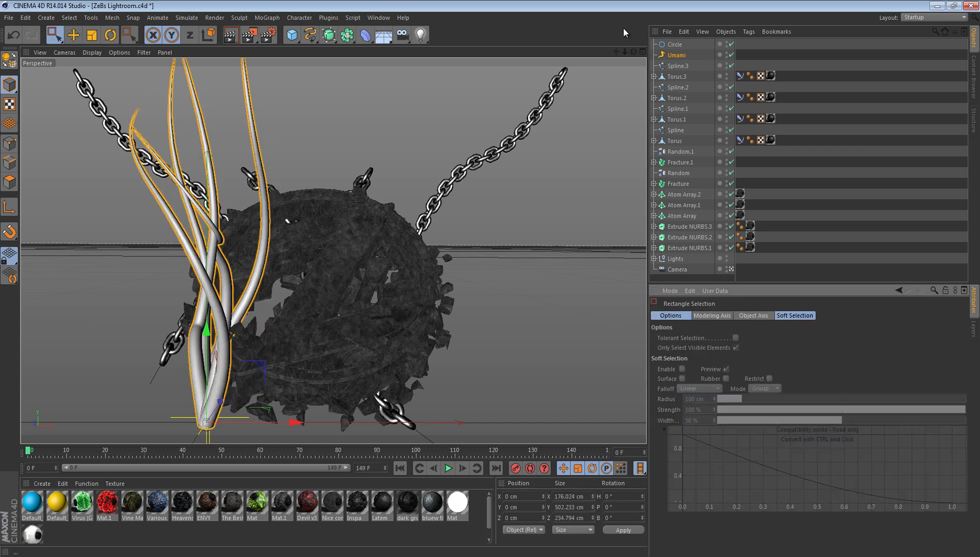
# Step: Set the Umami splines' random pitch rotation (R.P) to 360 and the number of splines to 13
pyautogui.click(675, 55)
pyautogui.doubleClick(742, 436)
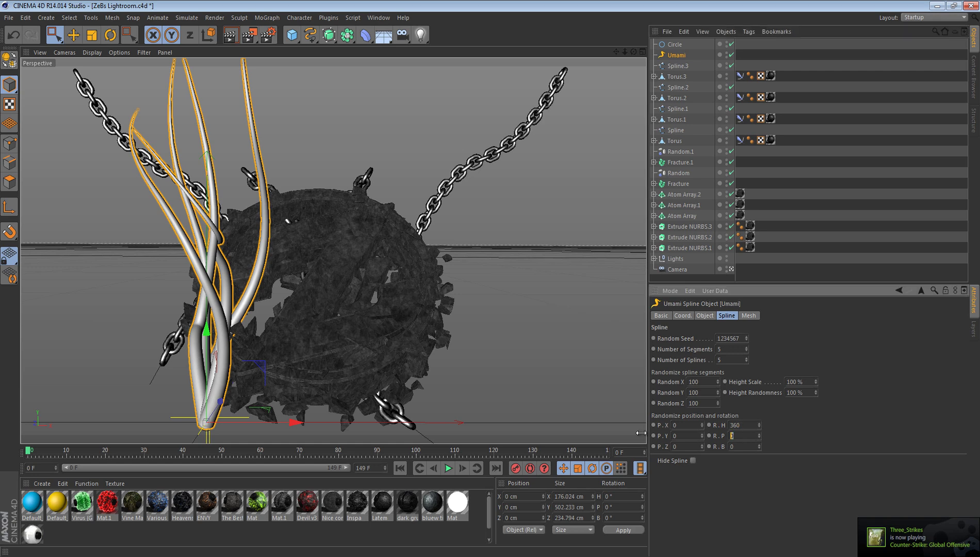
pyautogui.write('360')
pyautogui.press('Return')
pyautogui.press('space')
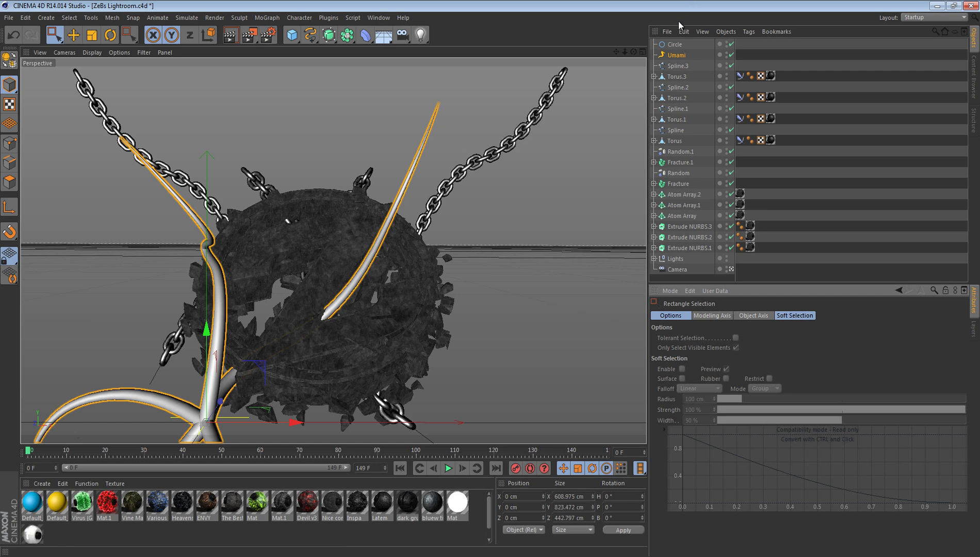
pyautogui.click(676, 55)
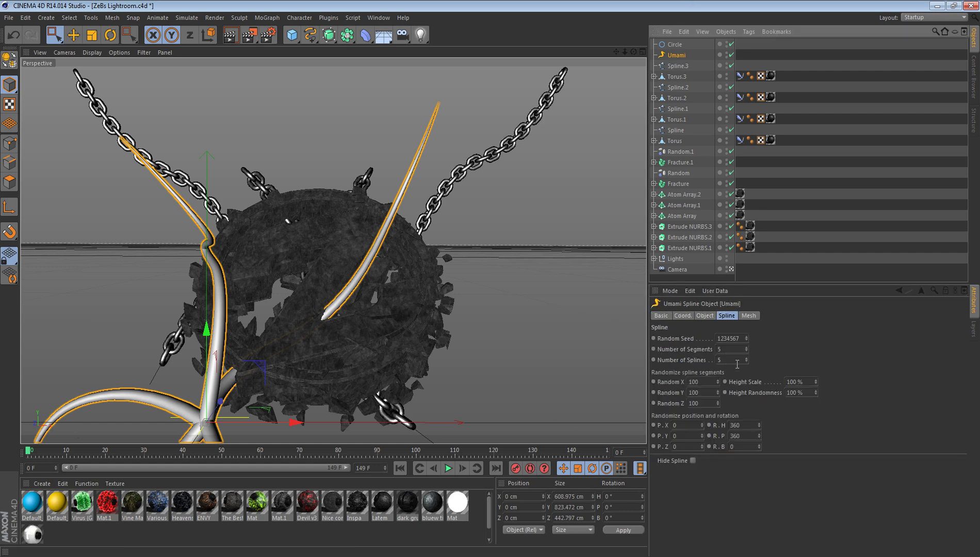
pyautogui.moveTo(747, 359); pyautogui.dragTo(746, 347)
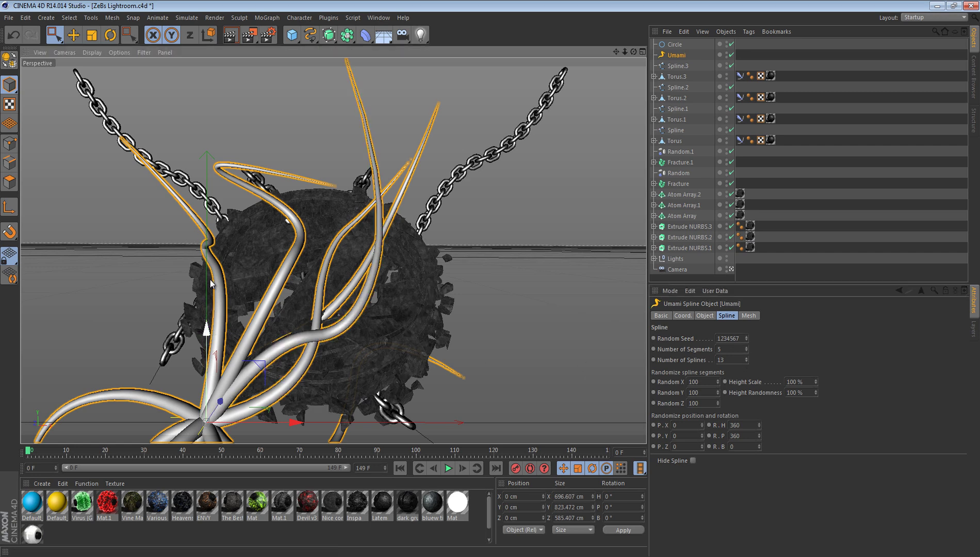
# Step: Move the Umami strands into the centre of the logo, at about X 147, Y 166, Z 189 cm
pyautogui.moveTo(207, 330); pyautogui.dragTo(216, 177)
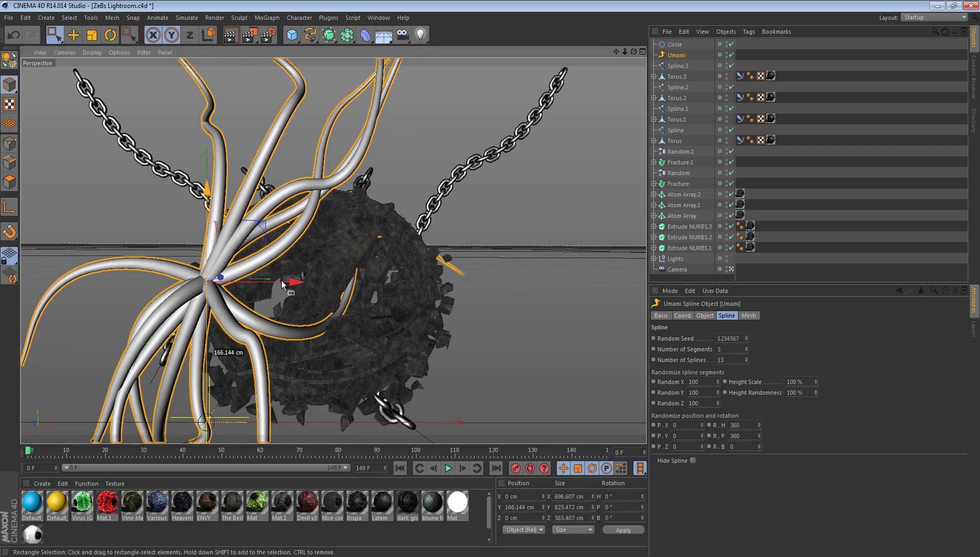
pyautogui.moveTo(297, 282); pyautogui.dragTo(394, 281)
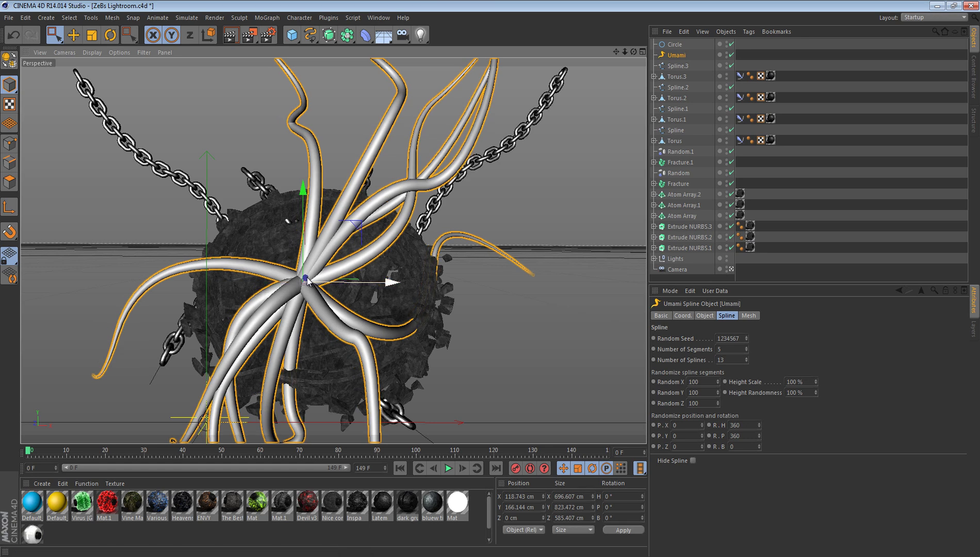
pyautogui.moveTo(321, 279); pyautogui.dragTo(421, 213)
pyautogui.moveTo(317, 266); pyautogui.dragTo(410, 278)
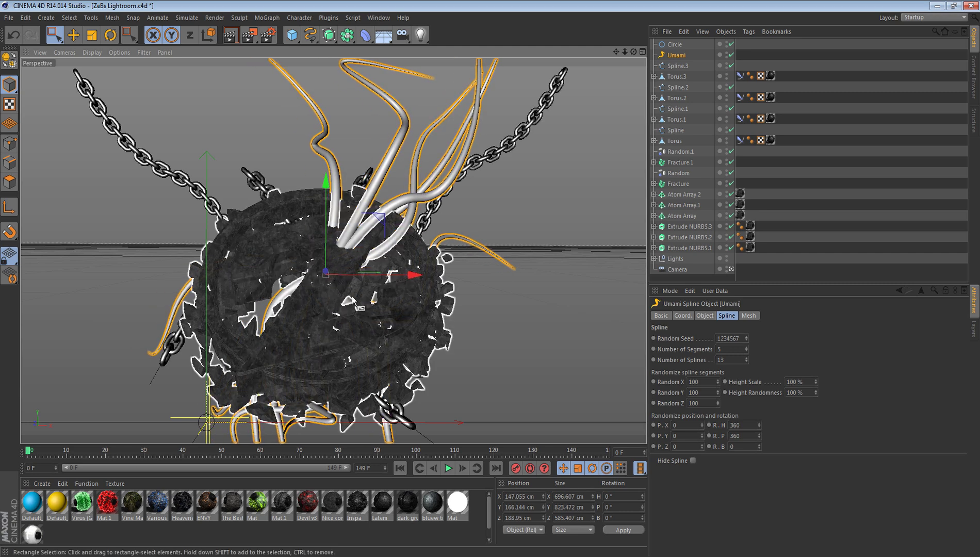
# Step: Push the Umami strands back to about Z 238 cm from a side view, then return to the scene camera
pyautogui.click(733, 271)
pyautogui.click(731, 268)
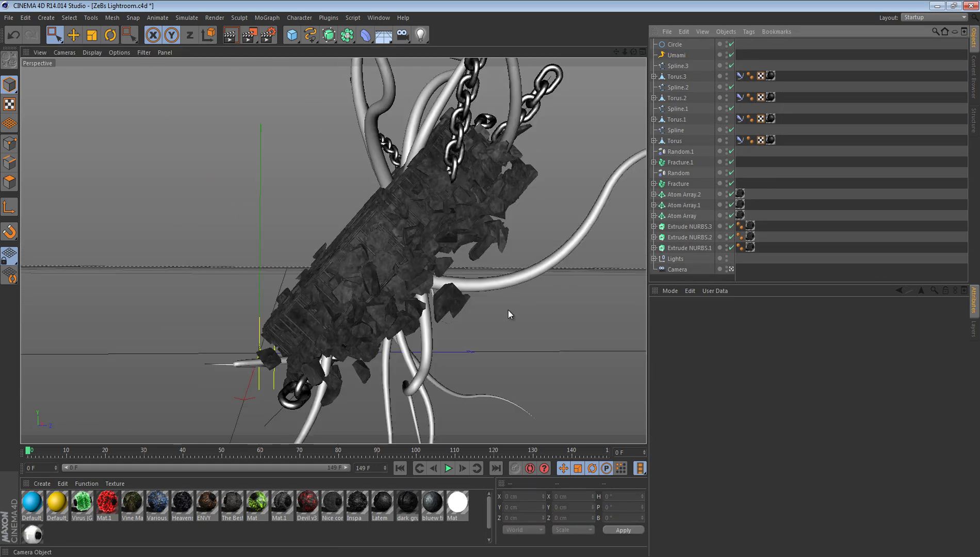
pyautogui.click(676, 55)
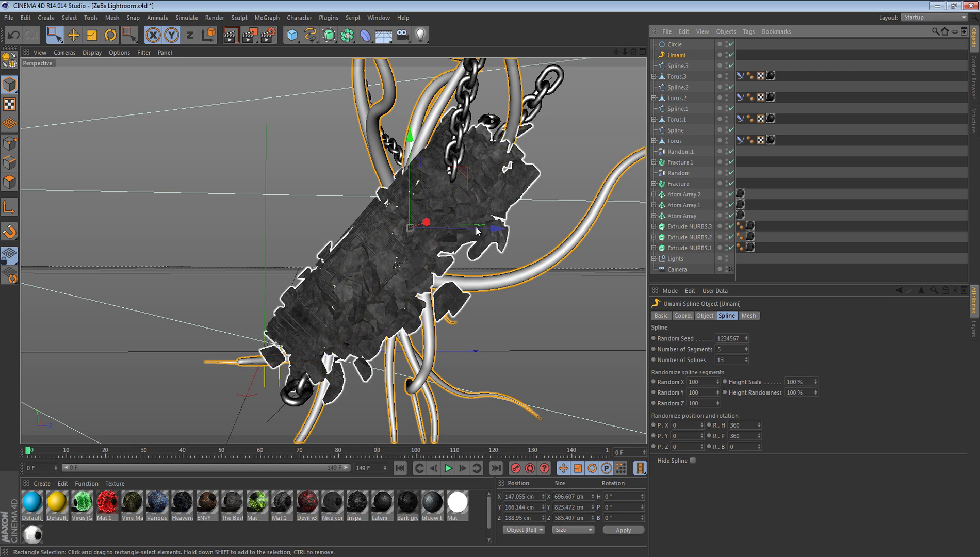
pyautogui.moveTo(489, 228); pyautogui.dragTo(524, 236)
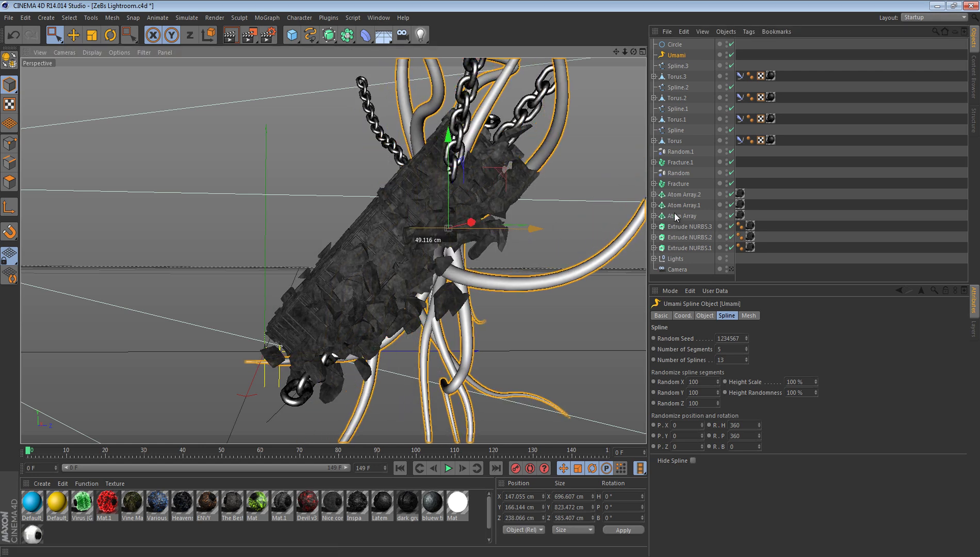
pyautogui.click(731, 269)
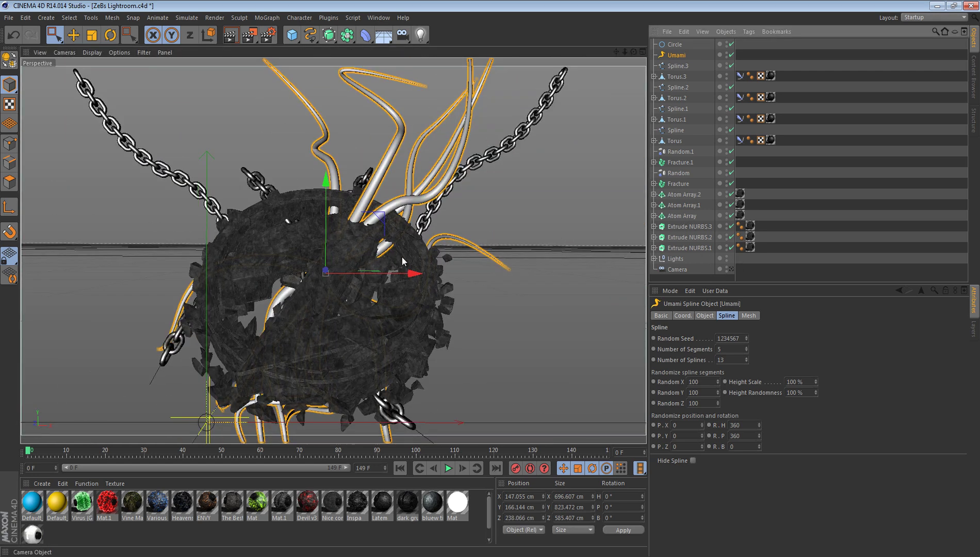
# Step: Tilt the Umami strands to a pitch of about -23°, shift them to about X 110 cm and deselect them
pyautogui.click(114, 37)
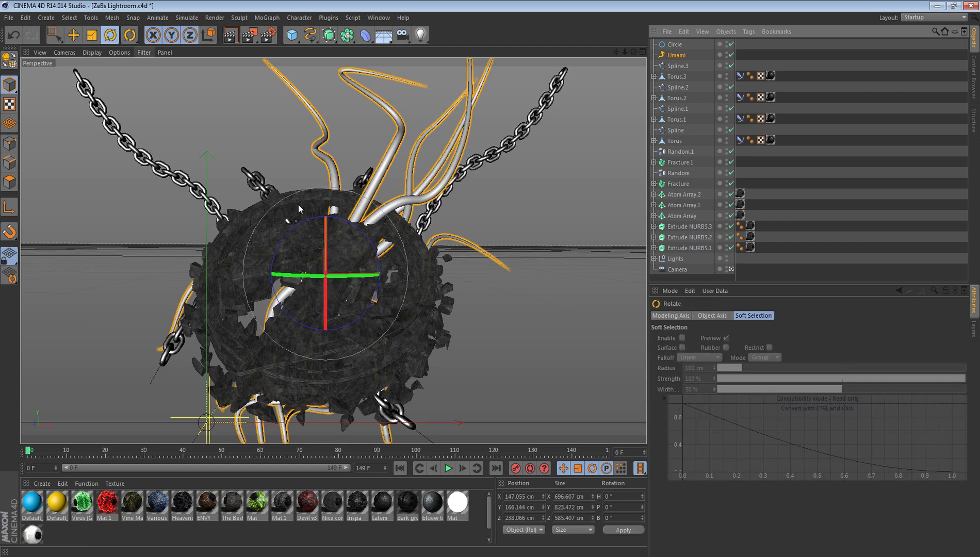
pyautogui.moveTo(325, 226); pyautogui.dragTo(324, 200)
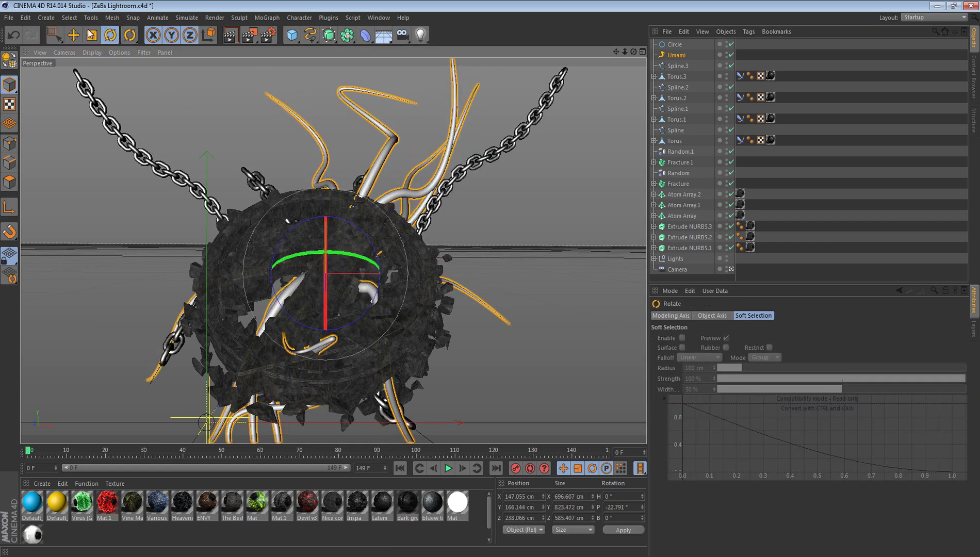
pyautogui.click(54, 34)
pyautogui.moveTo(390, 274); pyautogui.dragTo(386, 282)
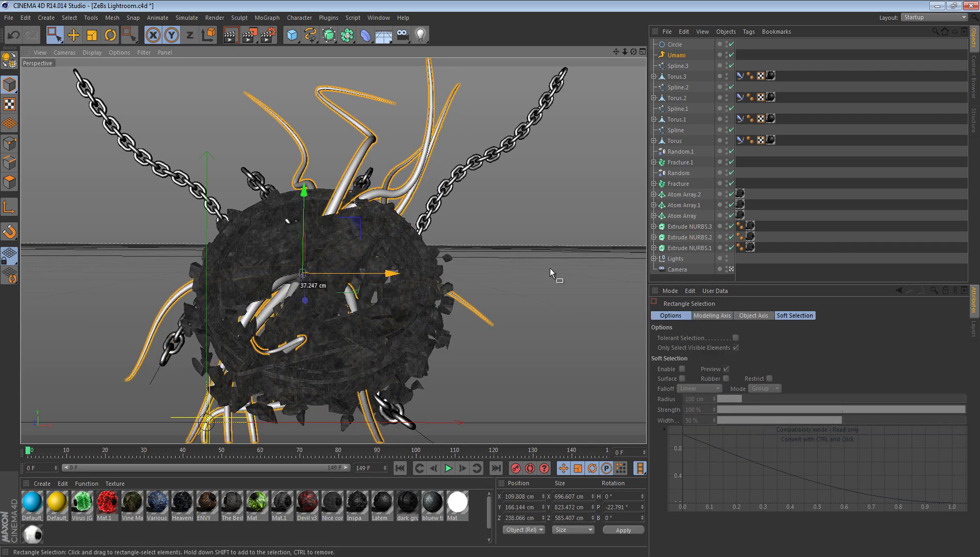
pyautogui.click(531, 325)
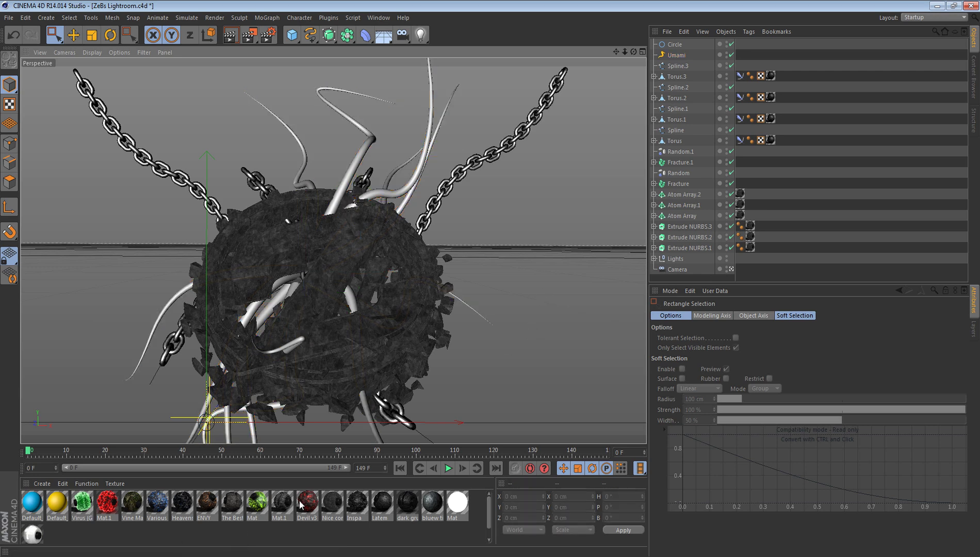
# Step: Apply the Devil v3 material to the Umami strands with Cubic projection and Seamless tiling, then deselect its texture tag
pyautogui.moveTo(309, 502); pyautogui.dragTo(470, 282)
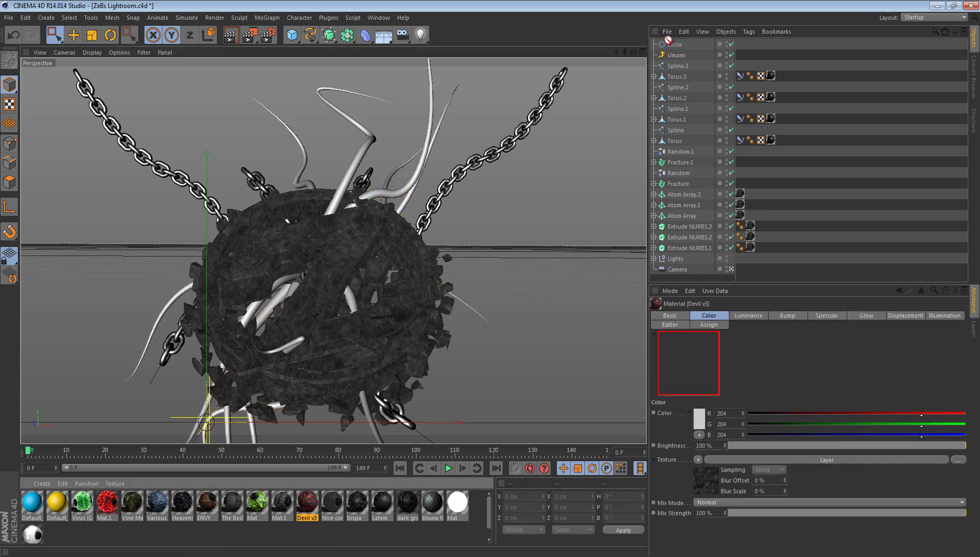
pyautogui.moveTo(673, 47); pyautogui.dragTo(675, 54)
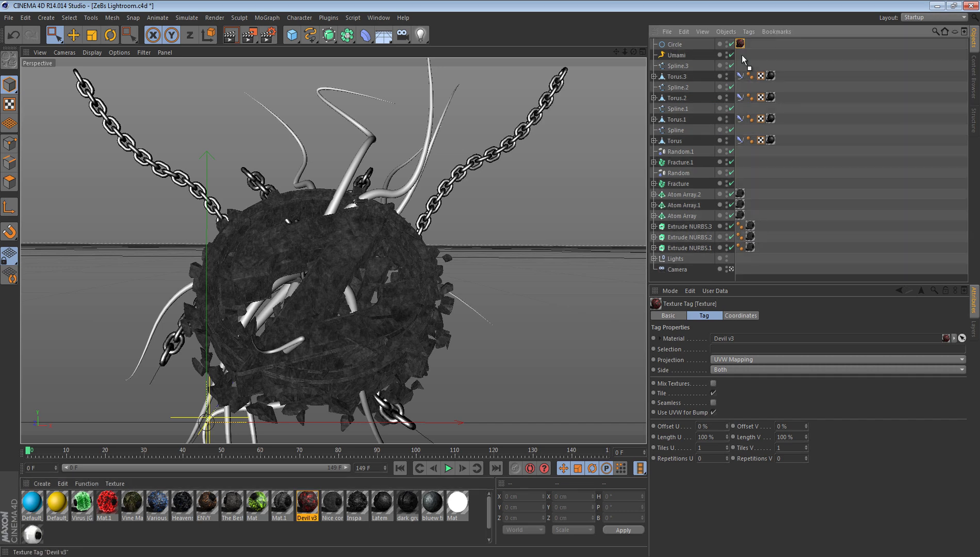
pyautogui.click(726, 359)
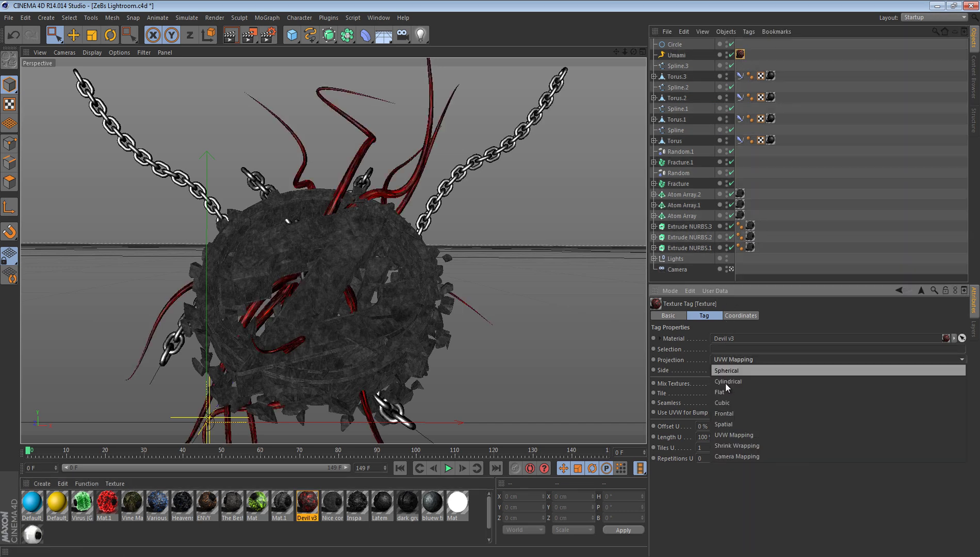
pyautogui.click(721, 408)
pyautogui.click(715, 402)
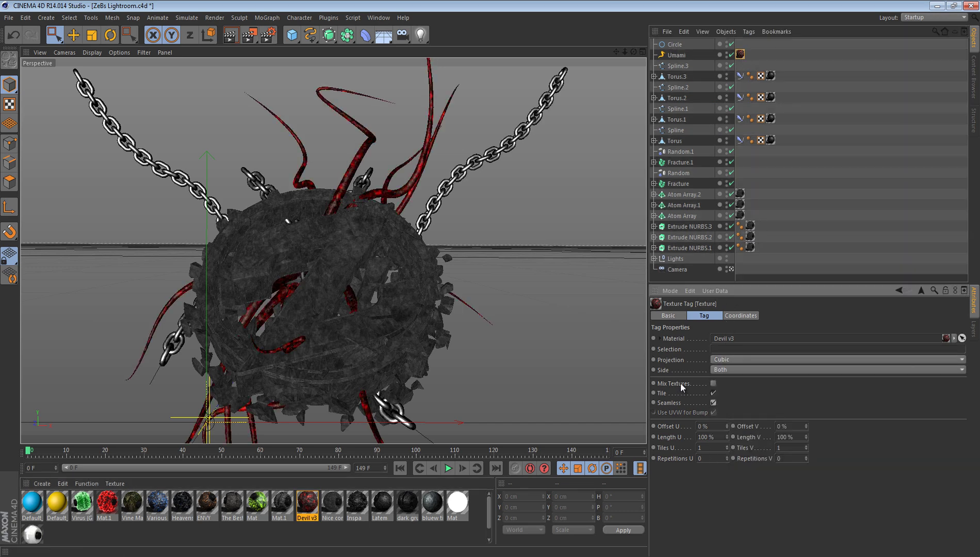
pyautogui.click(614, 342)
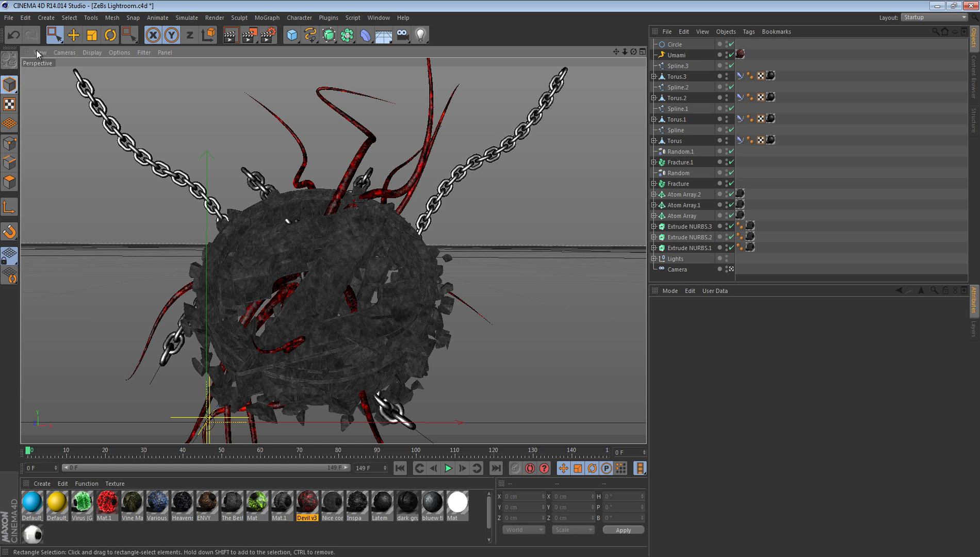
pyautogui.moveTo(56, 42); pyautogui.dragTo(94, 53)
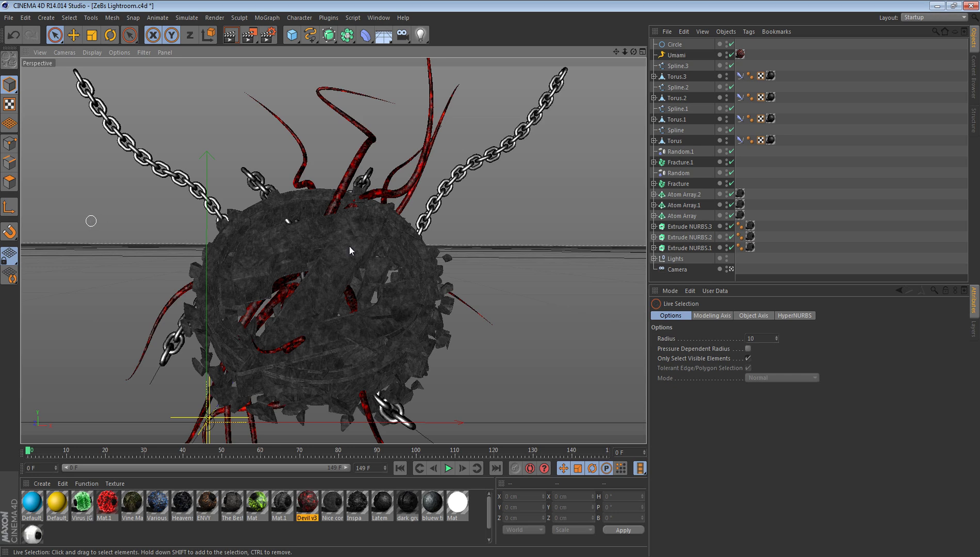
pyautogui.click(320, 325)
pyautogui.click(557, 366)
pyautogui.click(910, 556)
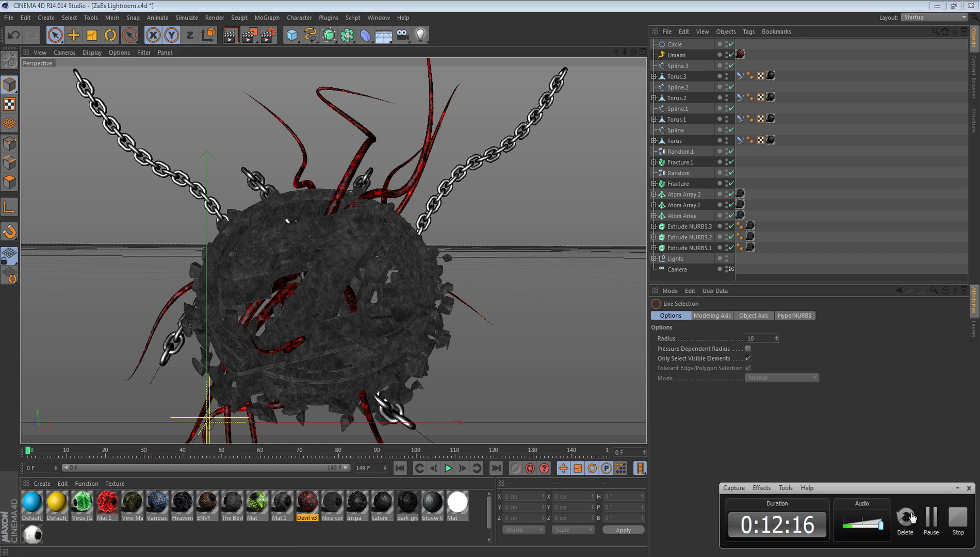